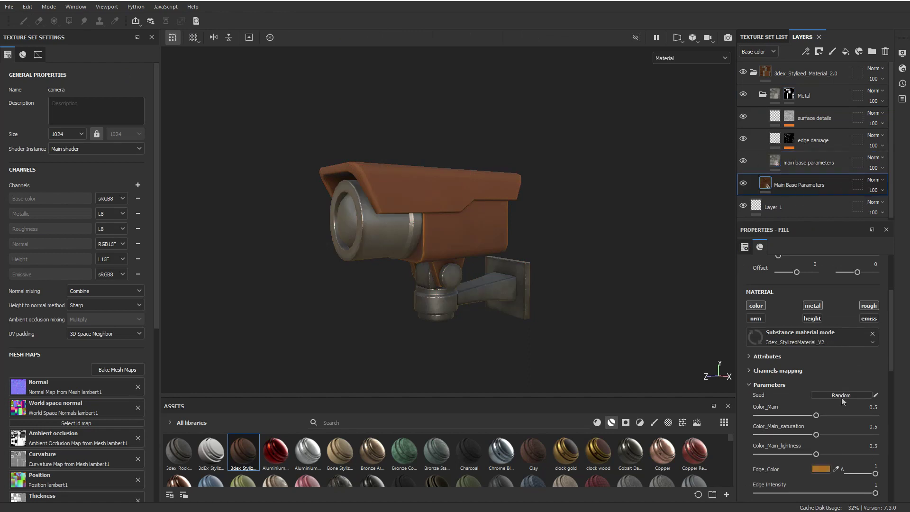
Step: On the teal camera, adjust the base sliders and set the edge colour to blue
scroll(841, 397, "down", 1)
left_click_drag(815, 387, 842, 387)
scroll(794, 471, "down", 7)
right_click_drag(564, 227, 517, 226, "shift")
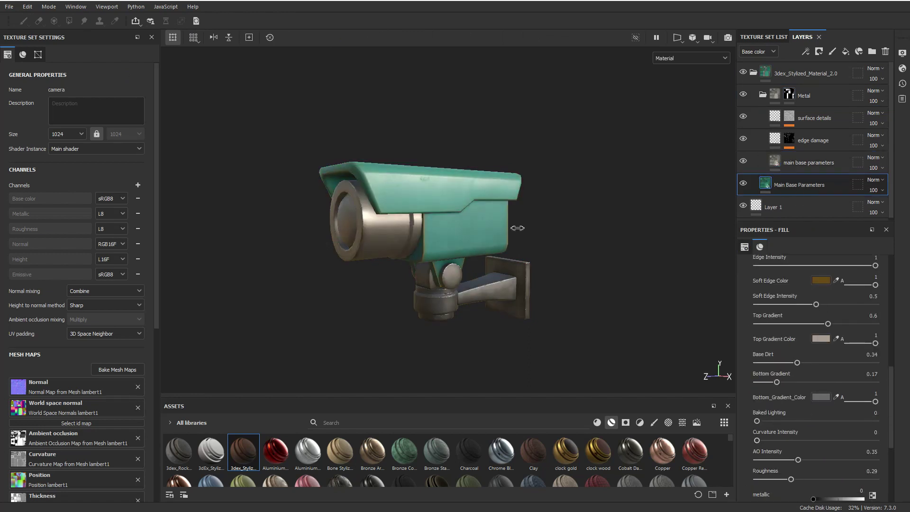
scroll(796, 341, "up", 3)
left_click(823, 327)
left_click_drag(885, 324, 673, 238)
left_click_drag(733, 313, 734, 290)
left_click(738, 239)
Step: Set the camera's soft edge colour to teal
left_click(823, 366)
left_click_drag(884, 322, 649, 274)
left_click(680, 311)
left_click_drag(710, 358, 709, 345)
left_click(713, 274)
Step: Set the camera's top gradient colour to tan
scroll(806, 295, "down", 1)
left_click_drag(797, 419, 802, 439)
left_click(821, 396)
left_click_drag(884, 322, 643, 260)
left_click(642, 289)
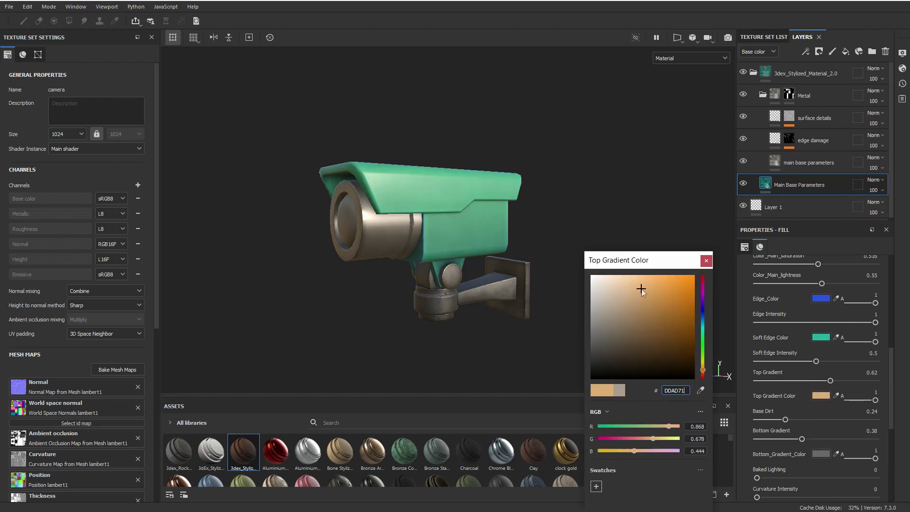
left_click(707, 260)
Step: Duplicate the Main Base Parameters layer, then lower the copy's saturation and raise its lightness
key("ctrl+d")
scroll(806, 360, "down", 5)
left_click_drag(818, 407, 769, 406)
left_click_drag(822, 426, 844, 426)
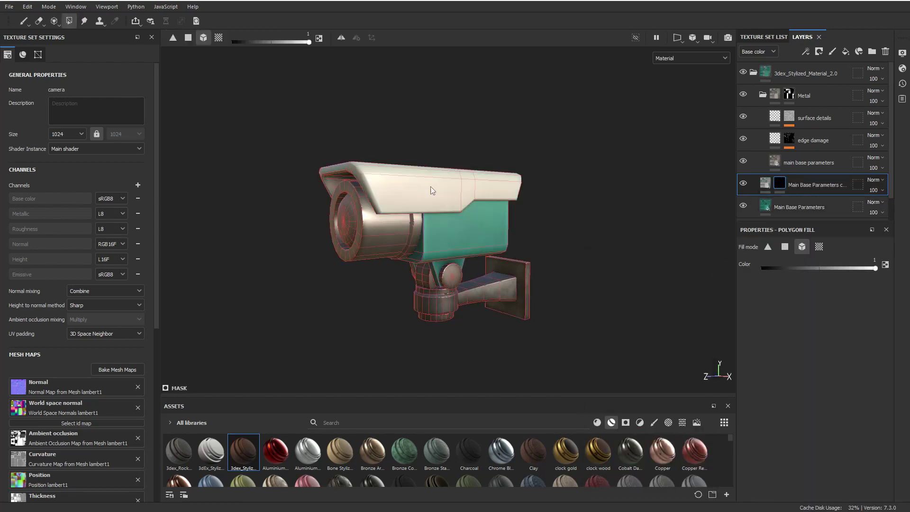
left_click(767, 182)
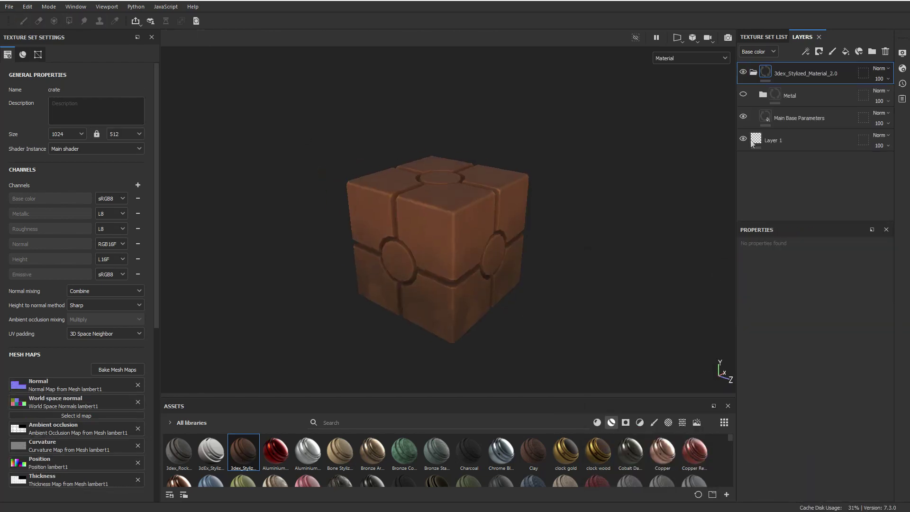
Step: On the cube, drop colour saturation near zero and raise lightness to 0.62
left_click(800, 118)
scroll(806, 360, "down", 5)
left_click_drag(818, 364, 759, 364)
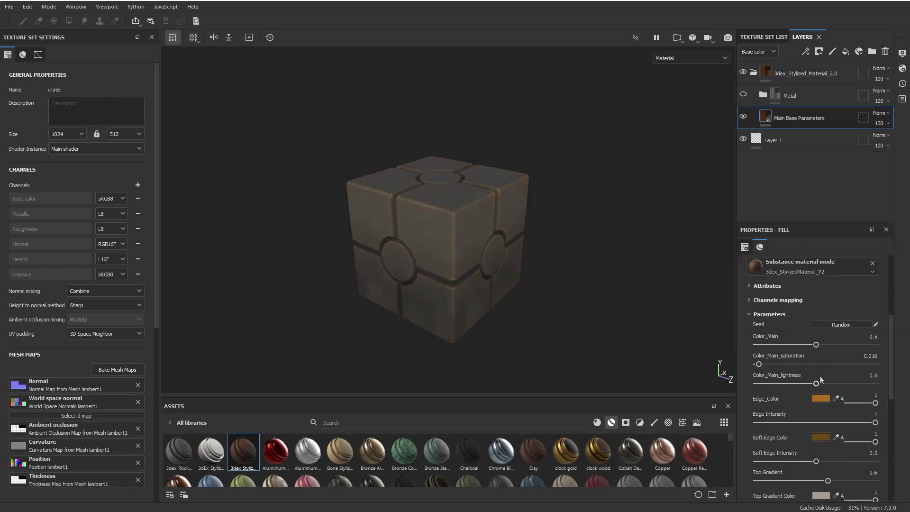
left_click_drag(819, 383, 832, 383)
Step: Set the cube's edge colour to pale grey BEB3A6
left_click(820, 398)
left_click(848, 350)
left_click_drag(884, 322, 768, 268)
left_click(725, 310)
left_click(829, 270)
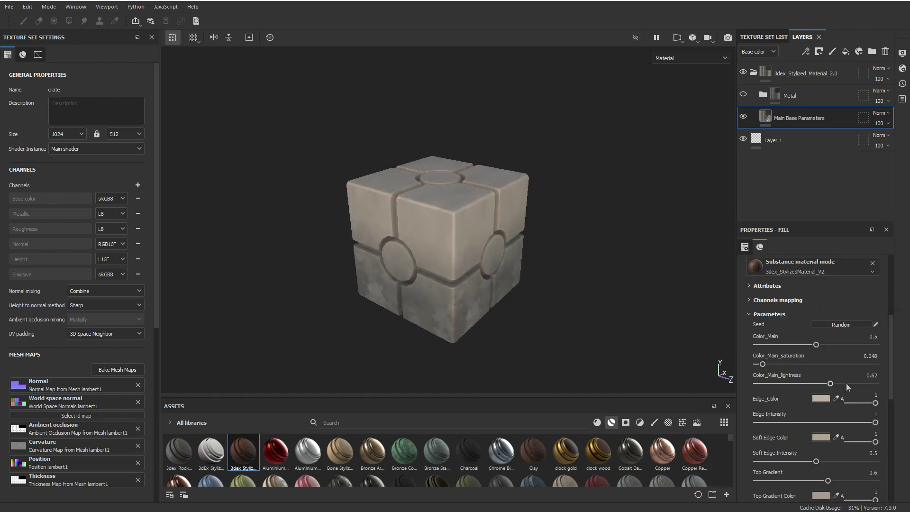
Step: On the bathtub, raise the bottom gradient amount and give it a reddish colour
scroll(846, 383, "down", 5)
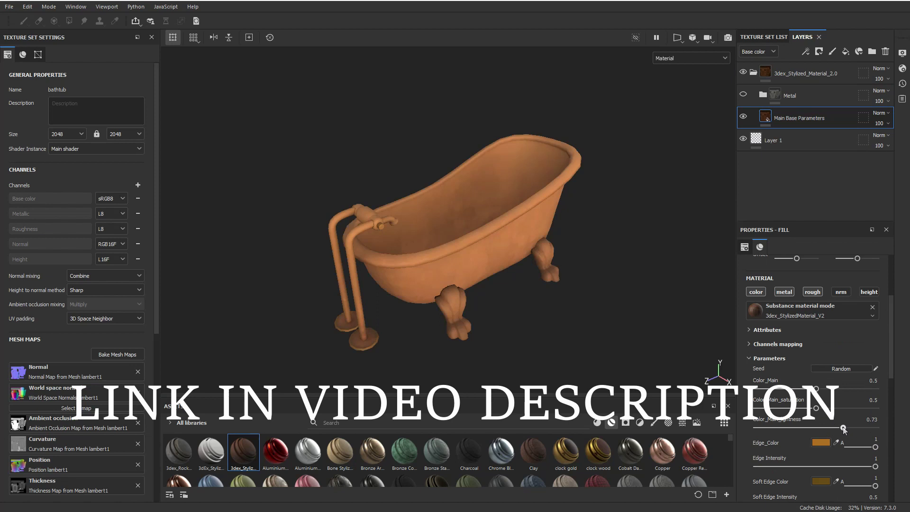
left_click_drag(843, 428, 852, 428)
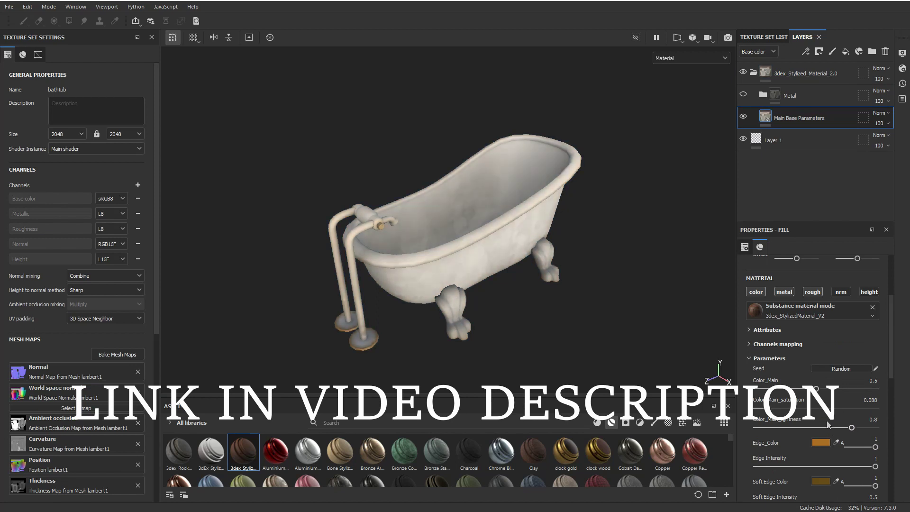
scroll(849, 428, "down", 7)
left_click_drag(780, 481, 781, 482)
mouse_move(833, 384)
left_mouse_down()
mouse_move(800, 385)
mouse_move(825, 384)
left_mouse_up()
left_click(821, 399)
left_click(709, 311)
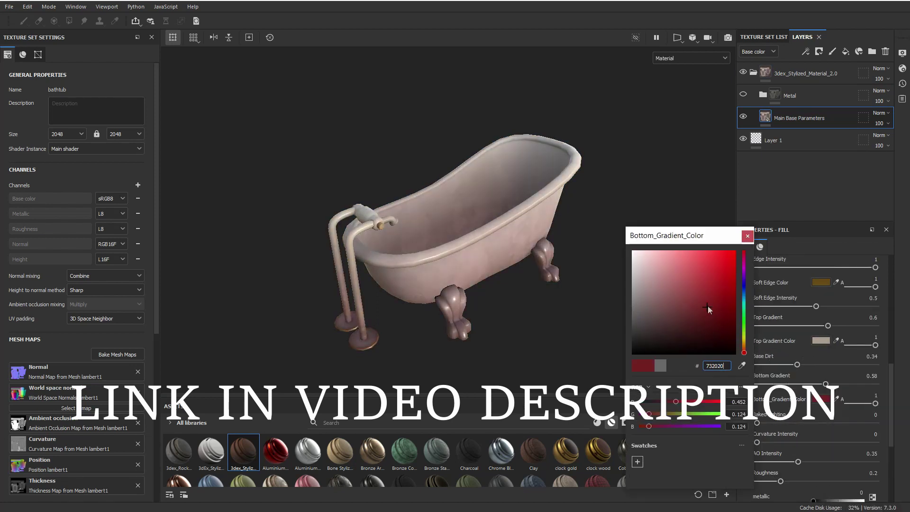
left_click(743, 336)
left_click(693, 313)
left_click(747, 235)
middle_click_drag(664, 246, 668, 250, "alt")
Step: Set base dirt to 0.25 and lower the baked lighting and curvature intensity
left_click_drag(797, 365, 787, 364)
left_click_drag(616, 247, 622, 242, "alt")
left_click(821, 399)
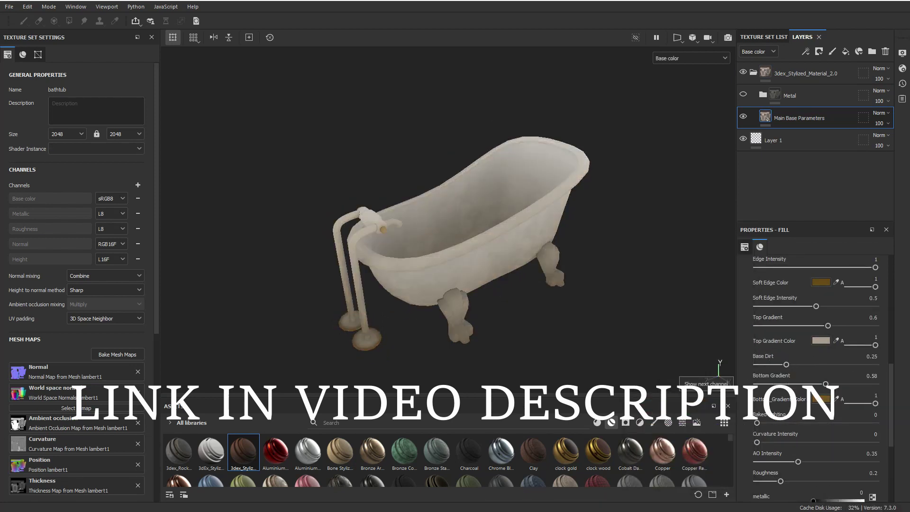
left_click_drag(757, 423, 785, 423)
left_click_drag(758, 442, 808, 462)
left_click_drag(616, 246, 620, 244, "alt")
Step: Make the Metal folder visible and add a mask to it
left_click(742, 95)
right_click(793, 95)
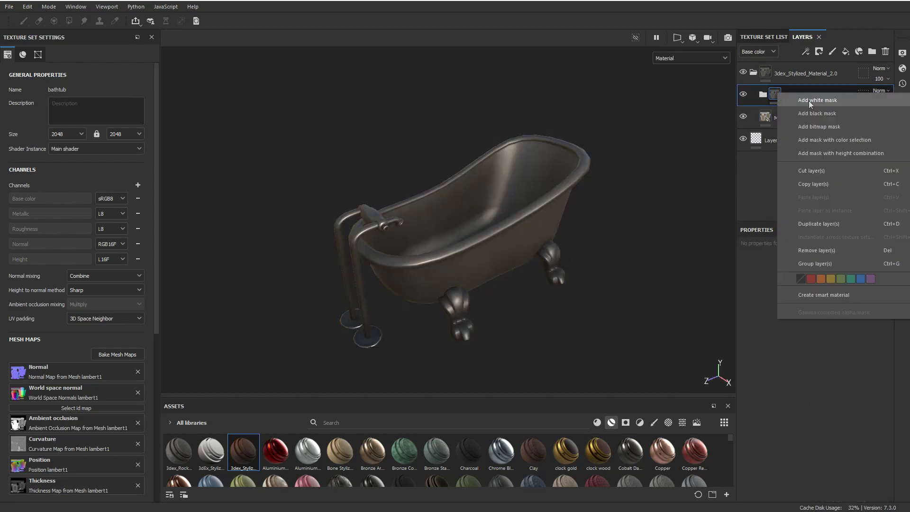
left_click(809, 99)
Step: Raise the metal's saturation and lightness, then increase the toad material's AO intensity
left_click(765, 96)
left_click(808, 163)
scroll(788, 379, "down", 3)
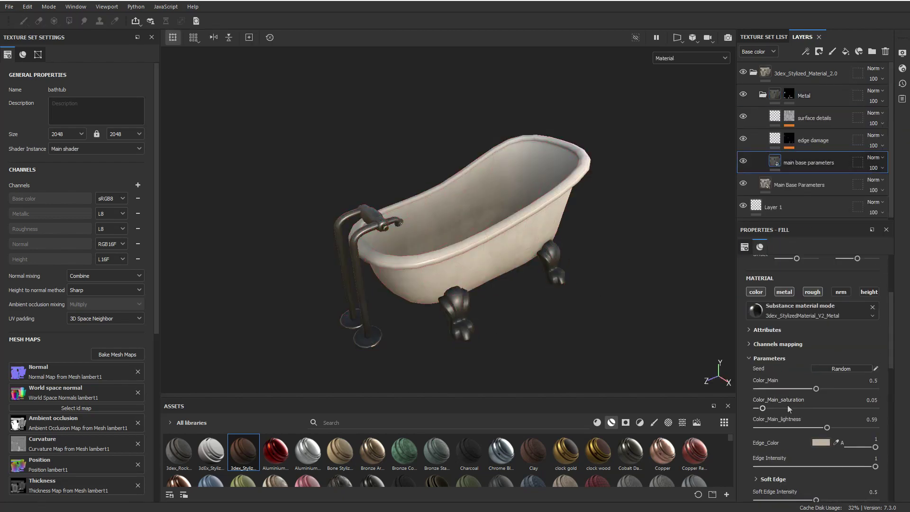
left_click_drag(762, 409, 819, 389)
left_click_drag(829, 427, 832, 428)
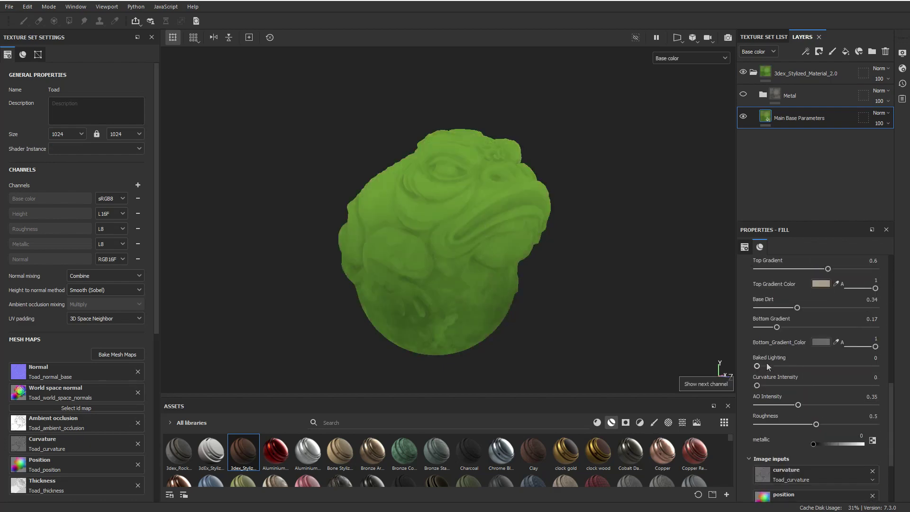
left_click_drag(784, 387, 787, 386)
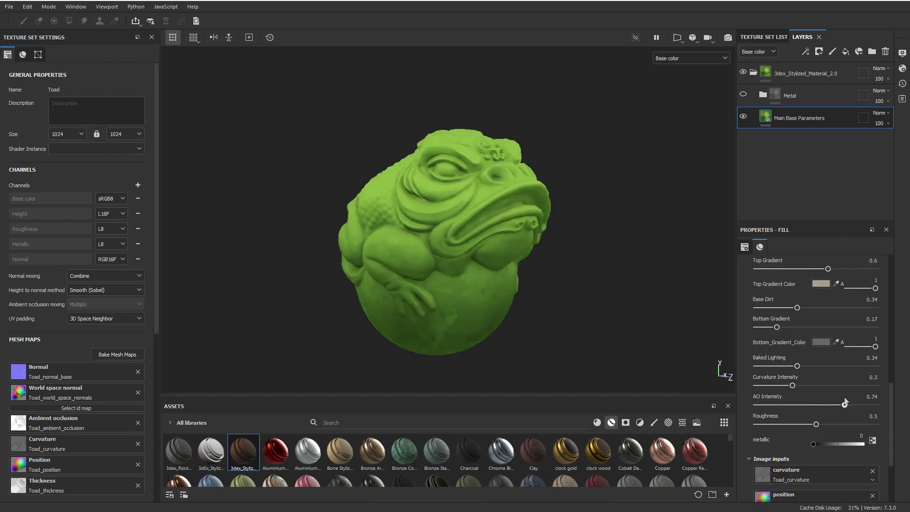
scroll(806, 380, "up", 5)
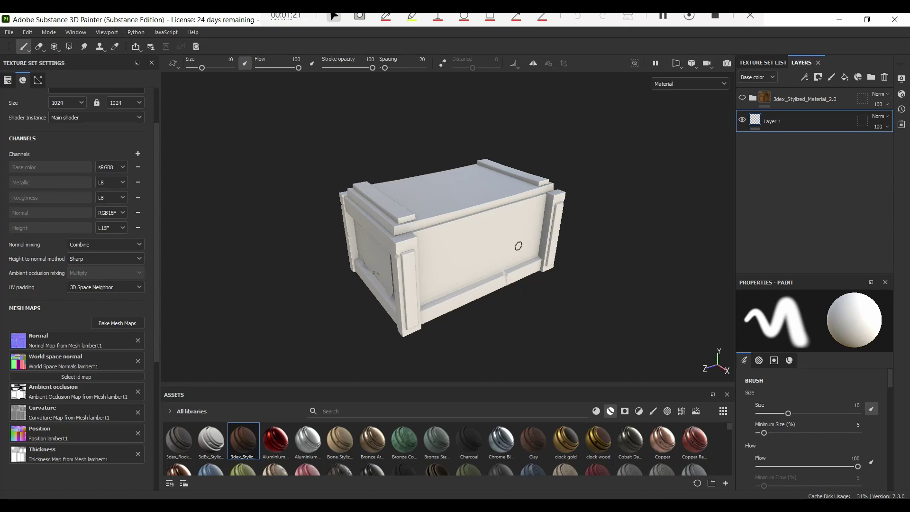
Step: Drag 3dex_Stylized_Material_2.0.spsm from its folder into Painter's shelf
left_click(308, 503)
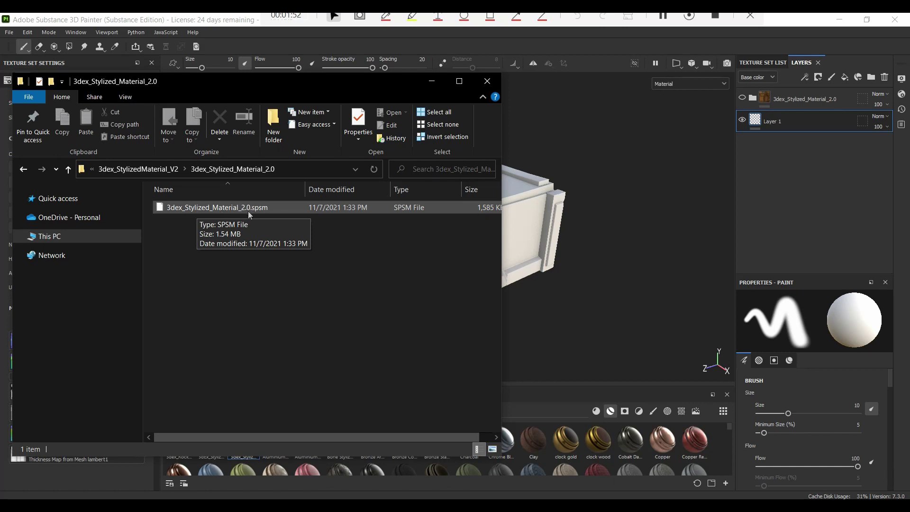
left_click_drag(261, 210, 616, 446)
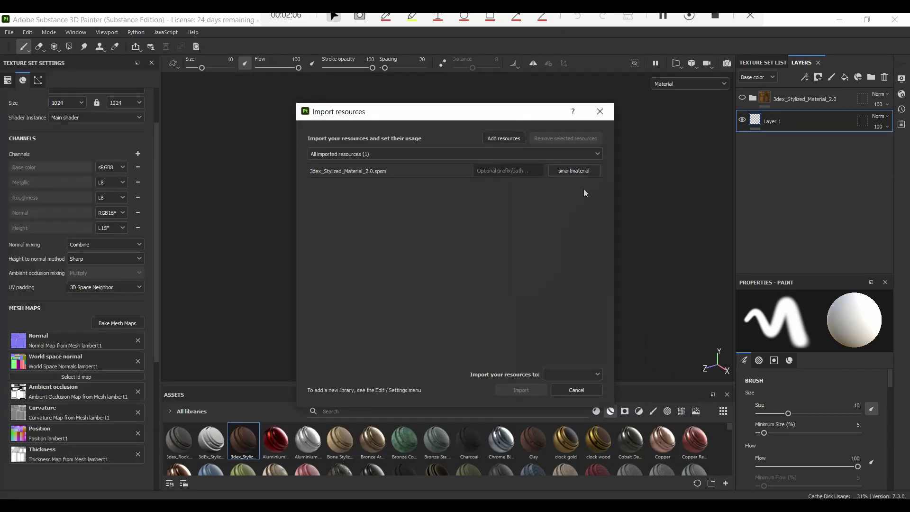
Step: Leave the import destination unchosen and cancel the Import resources dialog
left_click(573, 375)
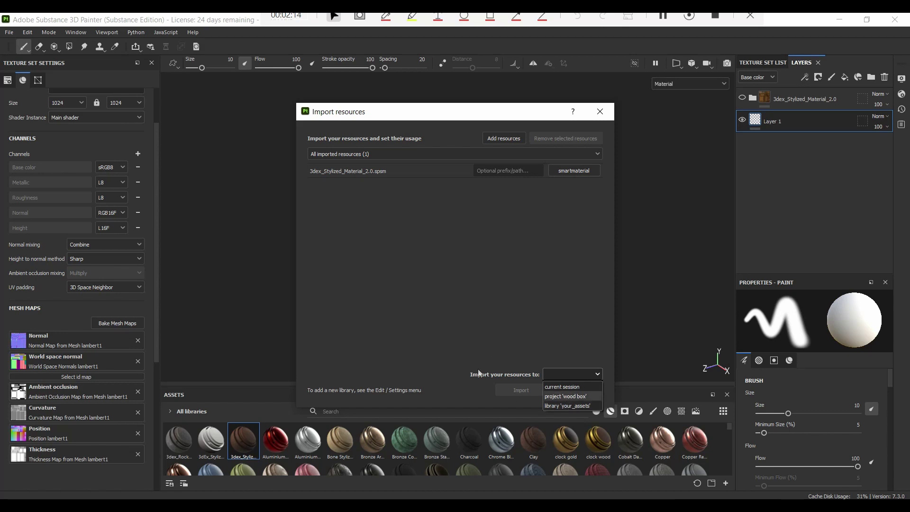
left_click(498, 296)
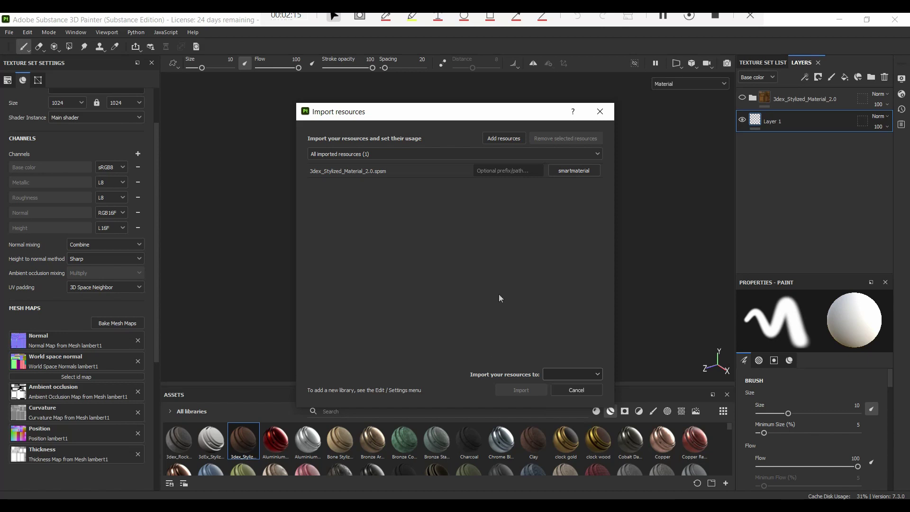
left_click(577, 390)
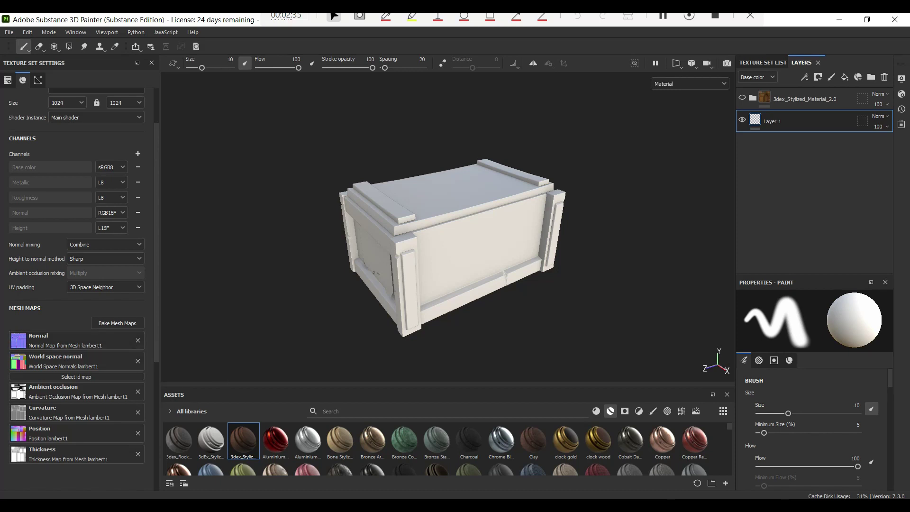
Step: Drop 3dex_Stylized_Material_2.0 onto the crate, select Main Base Parameters, and clear the position mesh map
left_click_drag(250, 447, 546, 187)
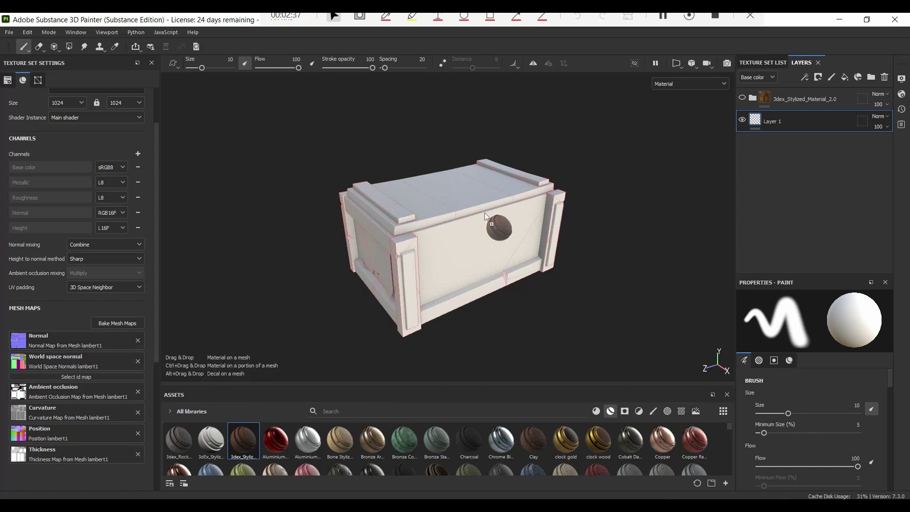
left_click_drag(484, 212, 485, 213)
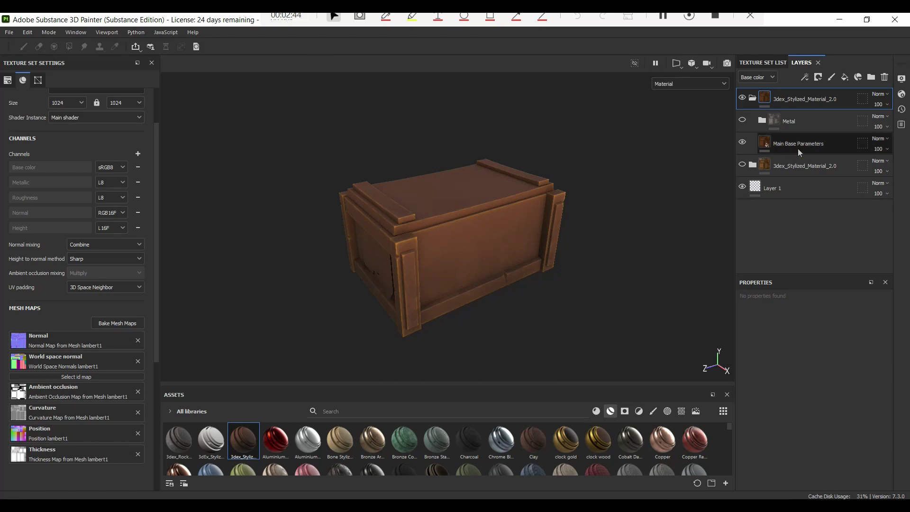
left_click(784, 146)
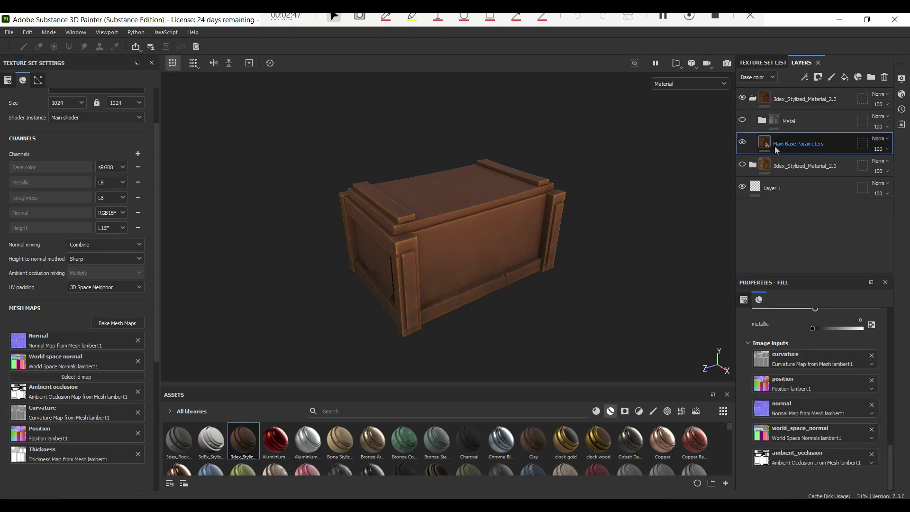
scroll(817, 365, "up", 3)
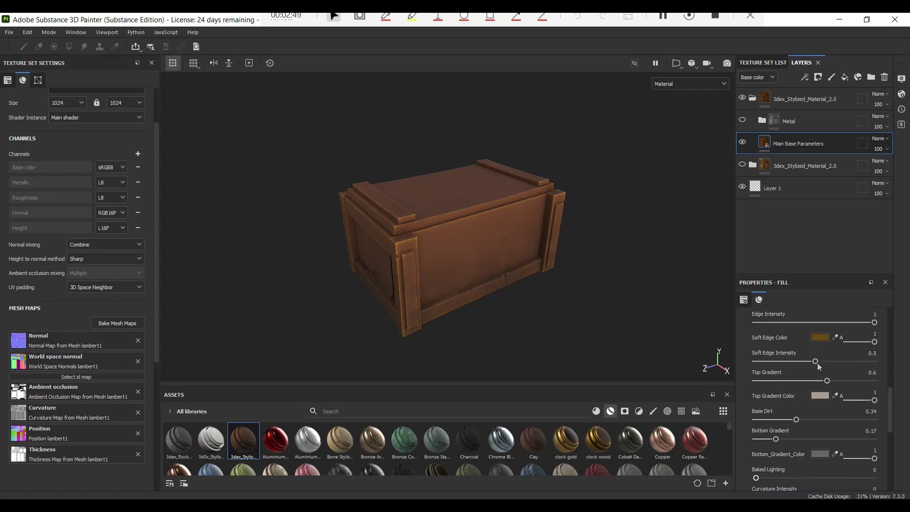
scroll(817, 363, "down", 3)
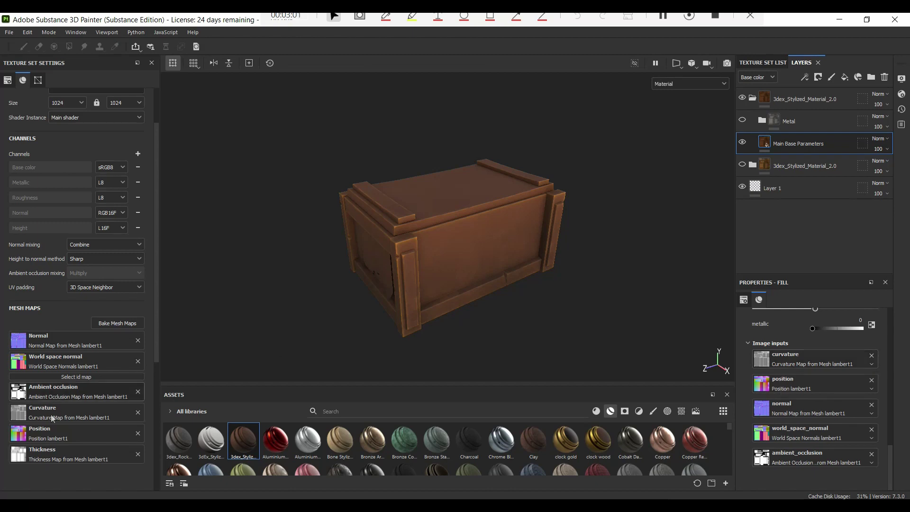
left_click(138, 434)
left_click_drag(888, 458, 899, 312)
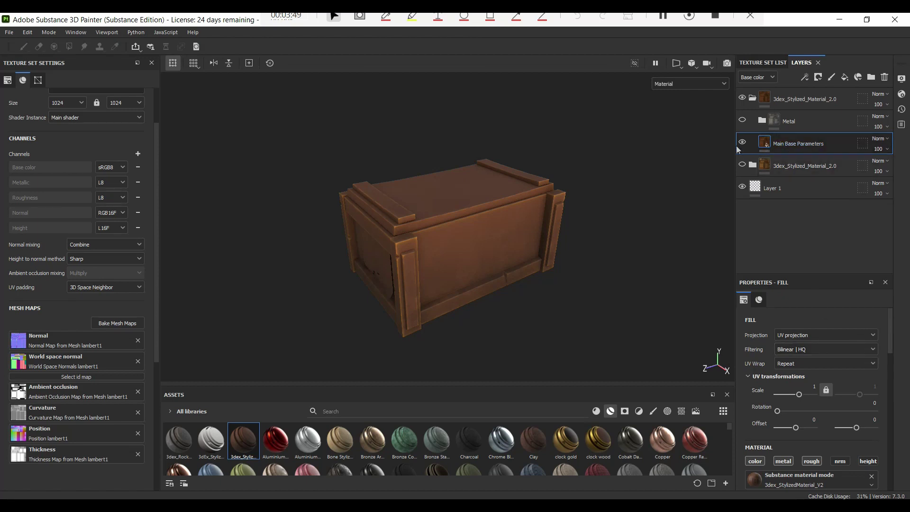
scroll(826, 365, "down", 5)
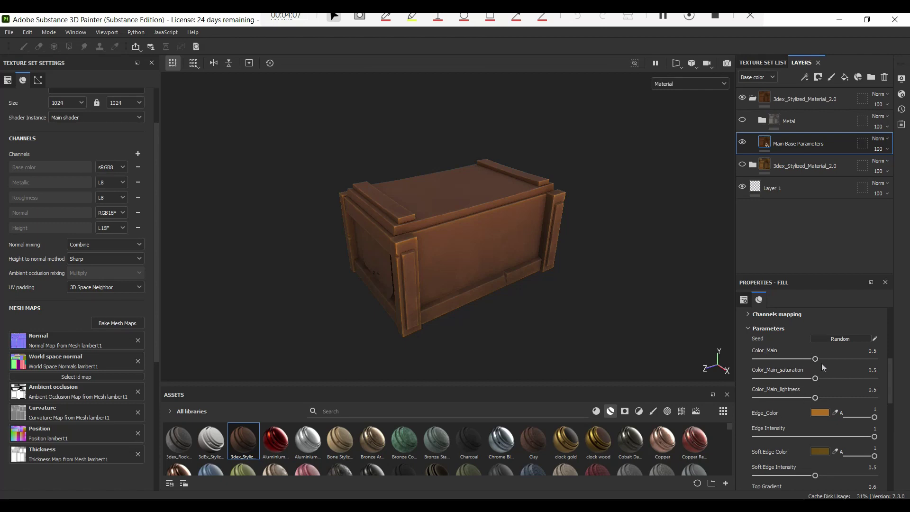
Step: Set Color_Main to 0.58 and Color_Main_lightness to 0.51, then inspect the green crate
mouse_move(815, 359)
left_mouse_down()
mouse_move(807, 359)
mouse_move(826, 360)
left_mouse_up()
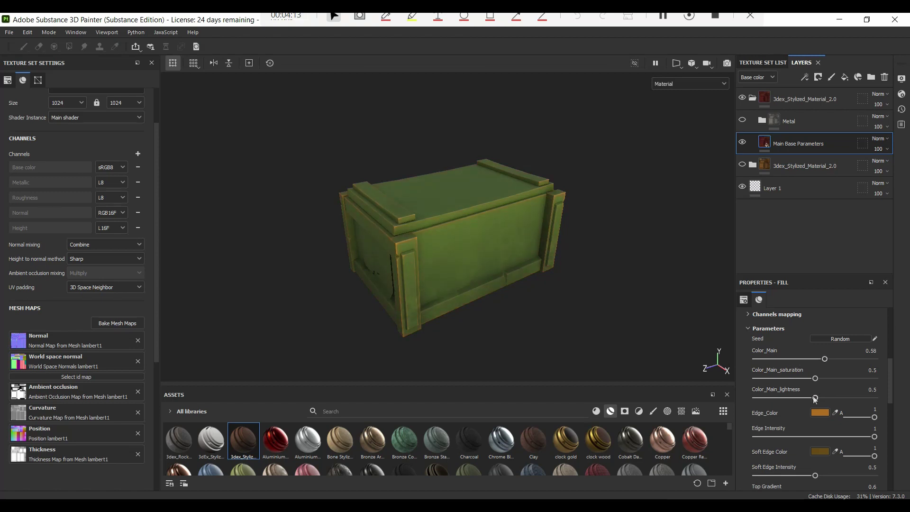
mouse_move(815, 399)
left_mouse_down()
mouse_move(827, 400)
mouse_move(818, 403)
left_mouse_up()
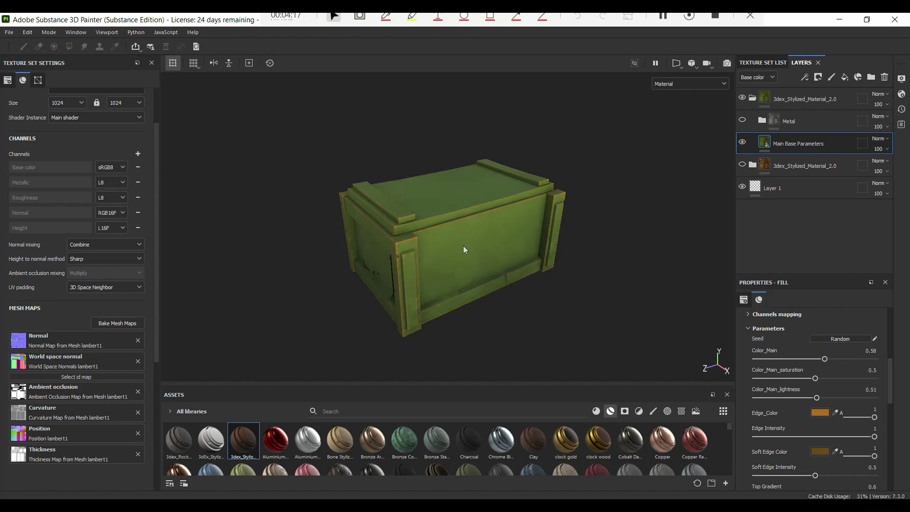
scroll(830, 342, "down", 2)
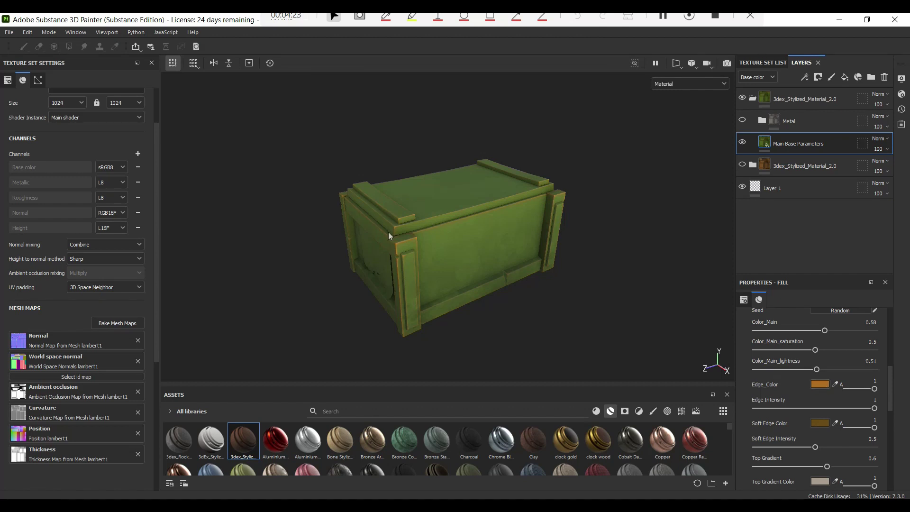
right_click_drag(488, 260, 654, 298, "alt")
left_click_drag(497, 270, 514, 269, "alt")
middle_click_drag(514, 269, 526, 235, "alt")
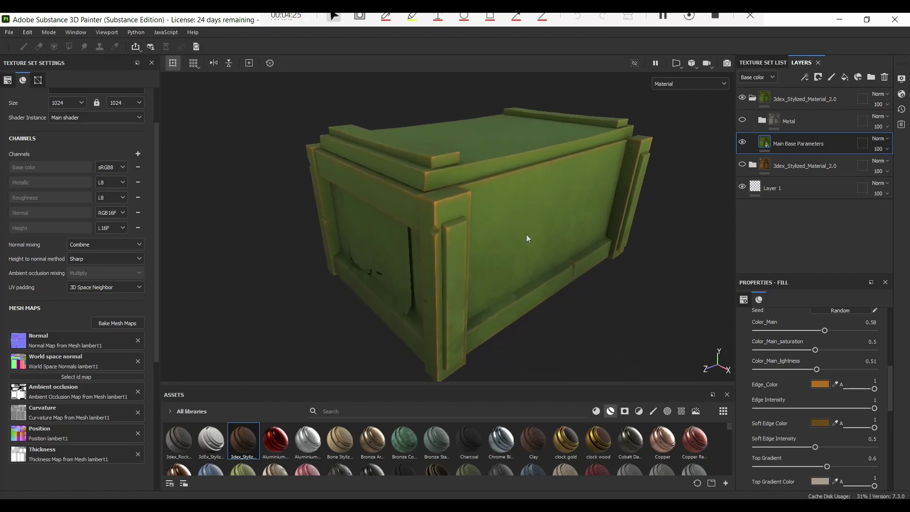
left_click_drag(527, 235, 525, 243, "alt")
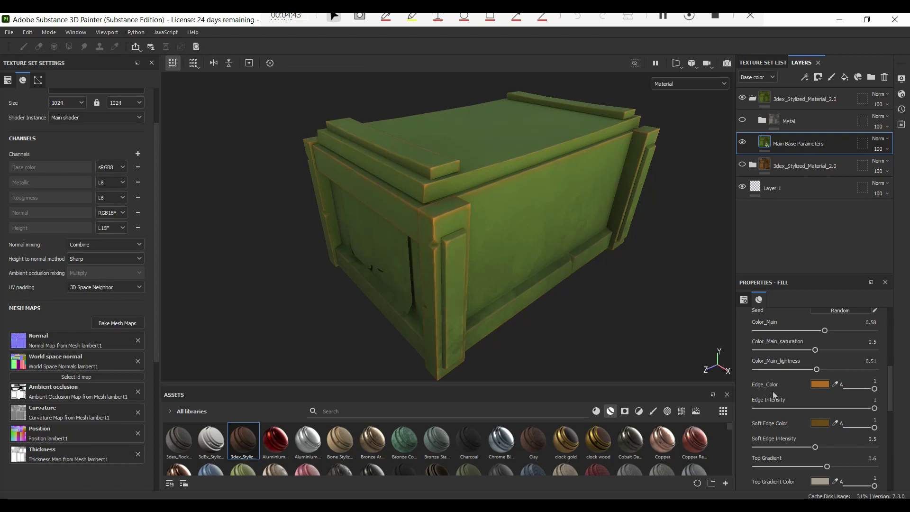
Step: Change the crate's Edge_Color to a lighter tan
scroll(814, 374, "down", 2)
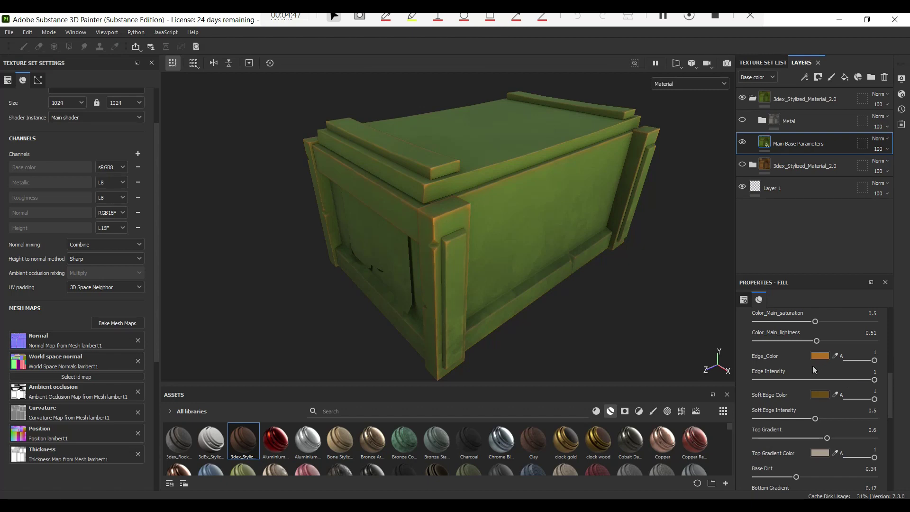
left_click_drag(840, 380, 875, 380)
left_click(821, 356)
left_click_drag(751, 304, 749, 299)
left_click(812, 256)
Step: Turn Edge Intensity down to 0 while checking the crate under rotated lighting
left_click_drag(463, 193, 527, 192, "alt")
right_click_drag(528, 191, 482, 190, "shift")
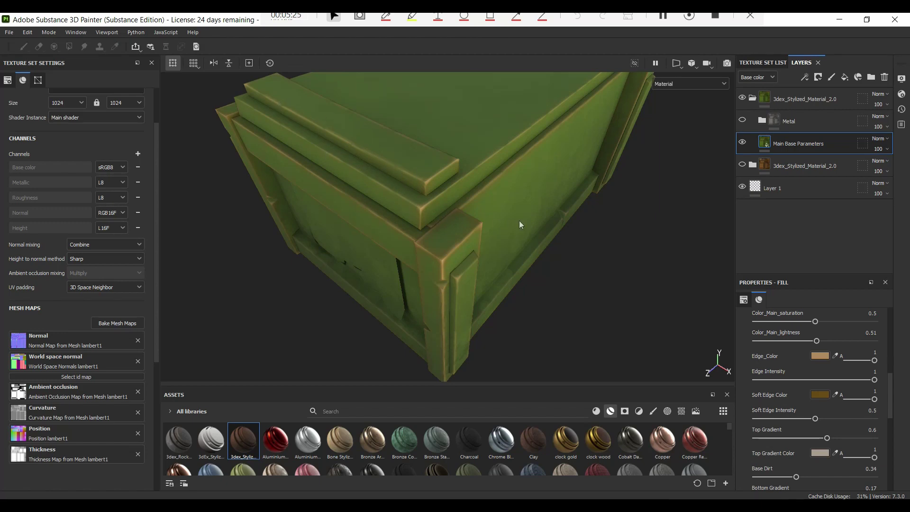
right_click_drag(520, 220, 511, 213, "shift")
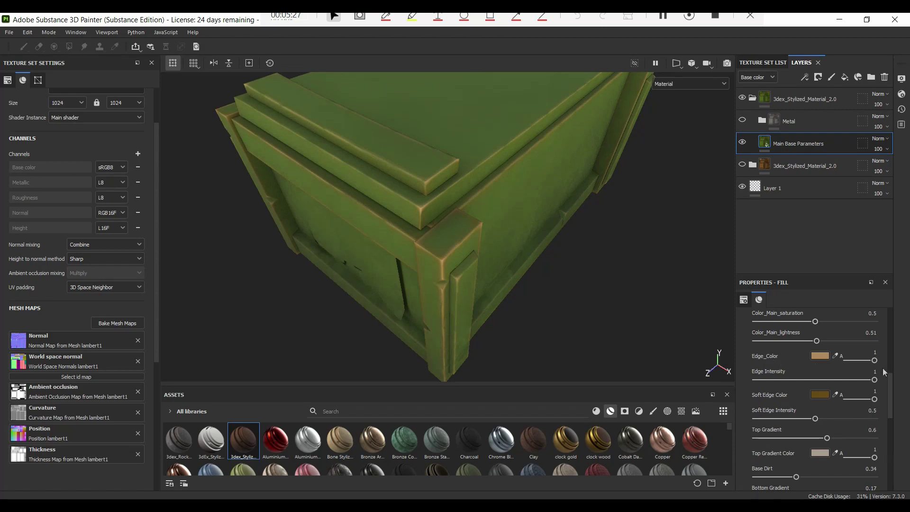
left_click_drag(795, 378, 701, 376)
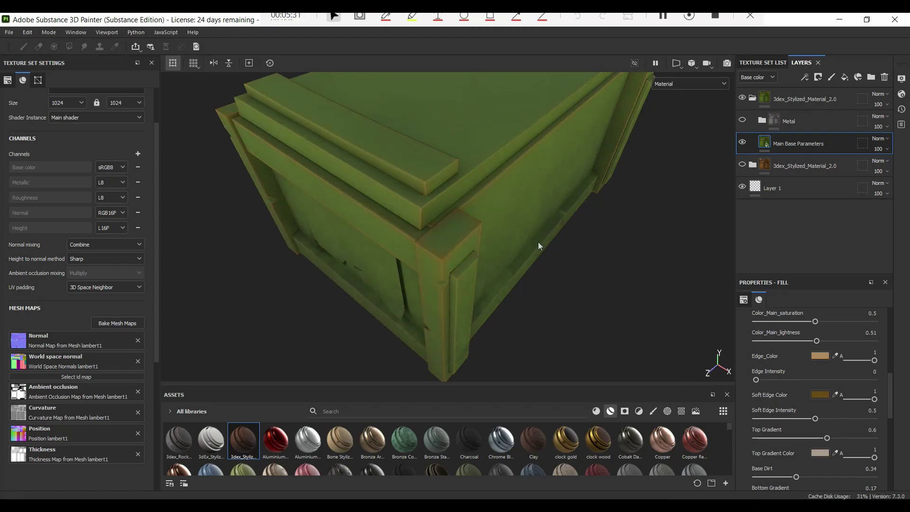
left_click_drag(538, 242, 520, 197, "alt")
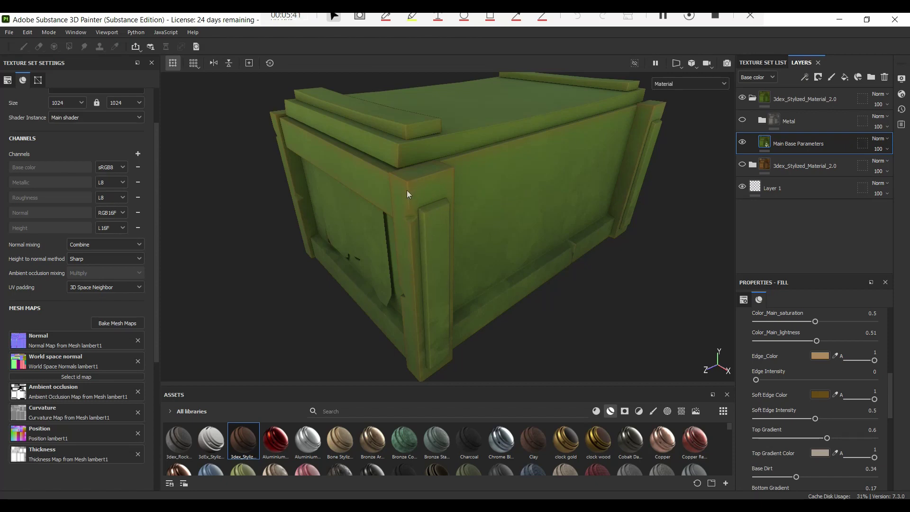
Step: Make Soft Edge Color a lighter golden tone and set Soft Edge Intensity to 0.58
left_click(821, 395)
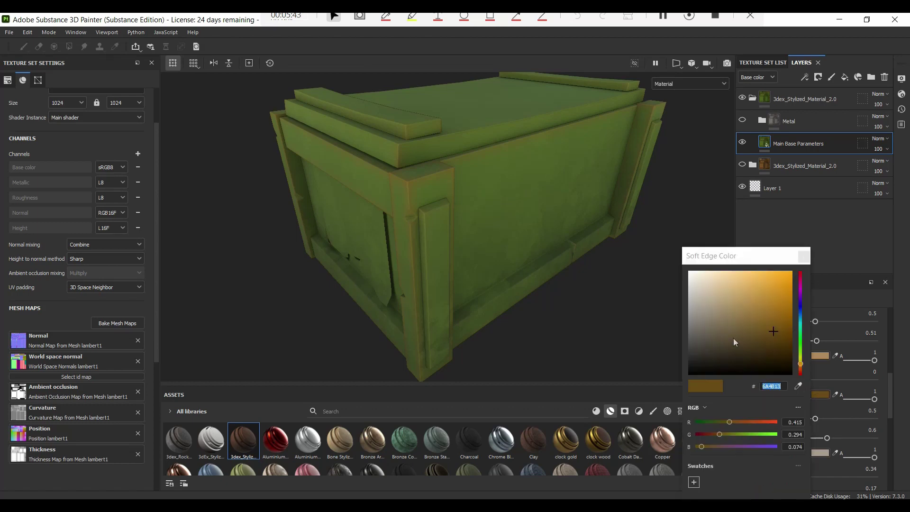
left_click_drag(734, 341, 764, 307)
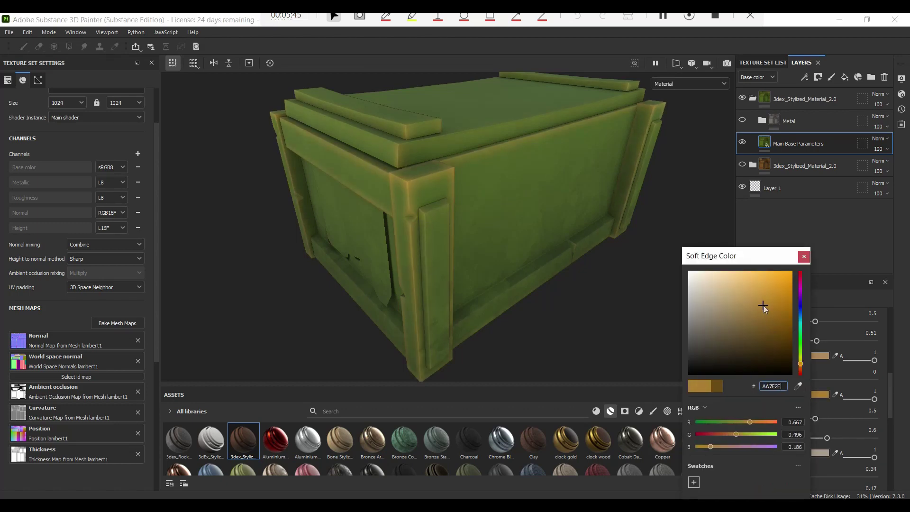
scroll(369, 183, "up", 3)
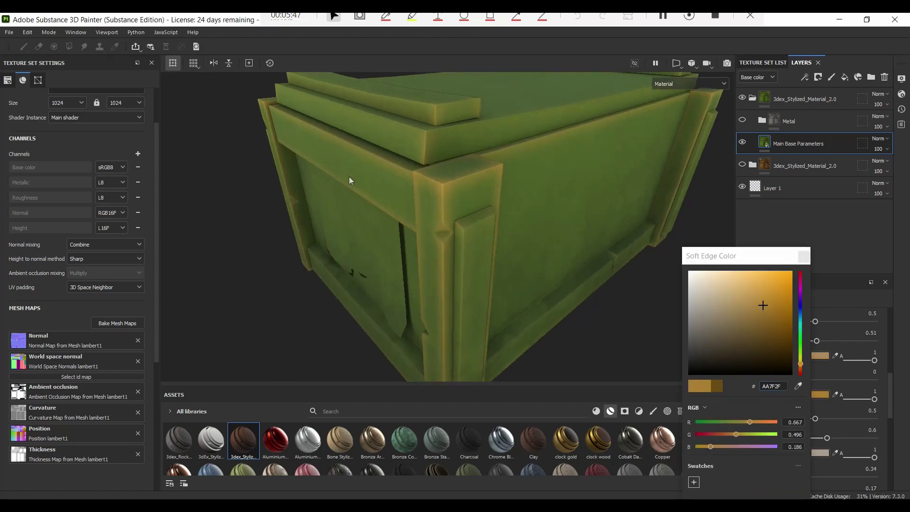
left_click_drag(413, 179, 437, 164, "alt")
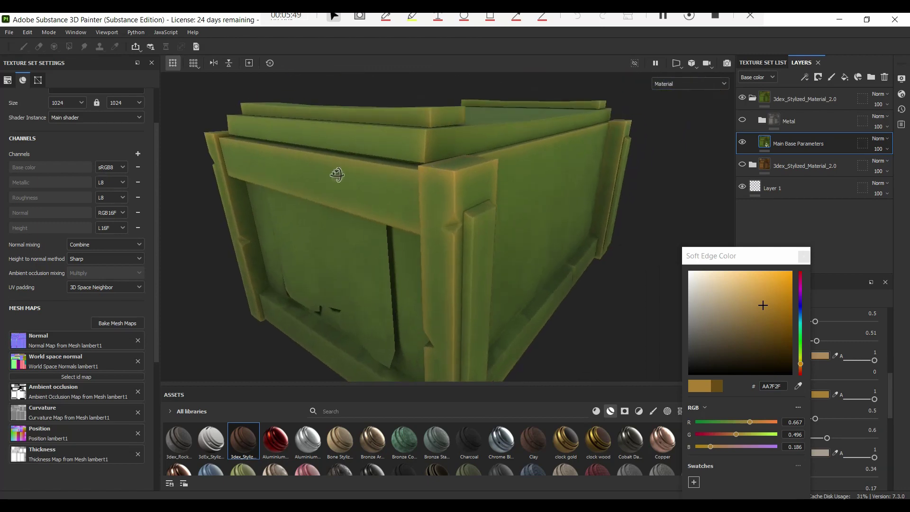
left_click_drag(527, 218, 407, 175, "alt")
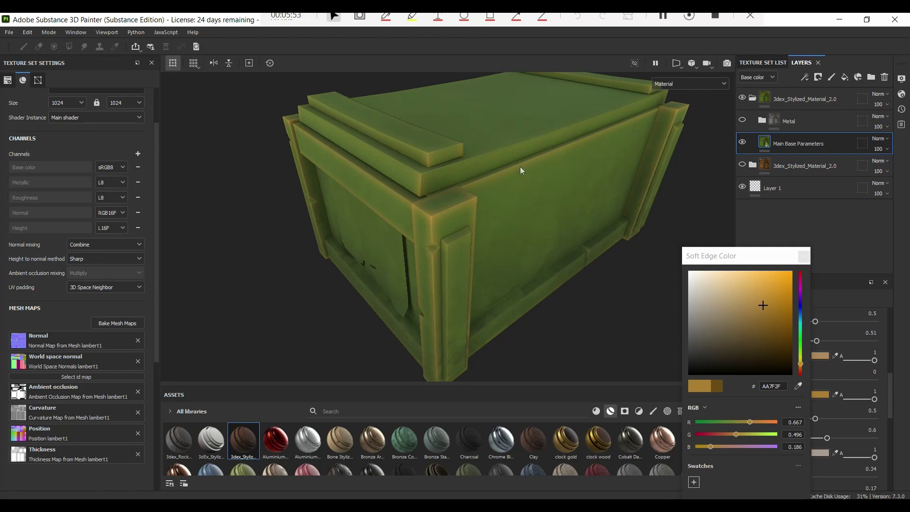
left_click(756, 319)
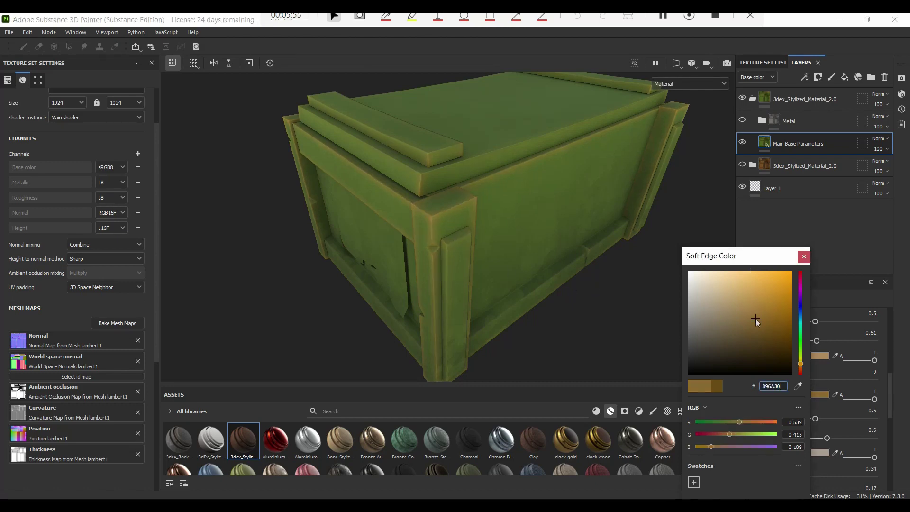
left_click(804, 256)
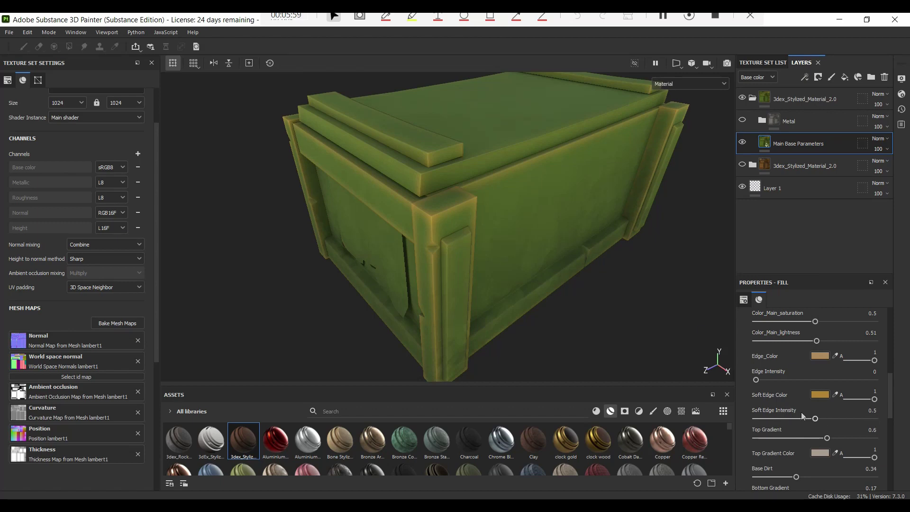
mouse_move(816, 420)
left_mouse_down()
mouse_move(801, 419)
mouse_move(903, 421)
mouse_move(856, 415)
mouse_move(889, 412)
mouse_move(826, 419)
left_mouse_up()
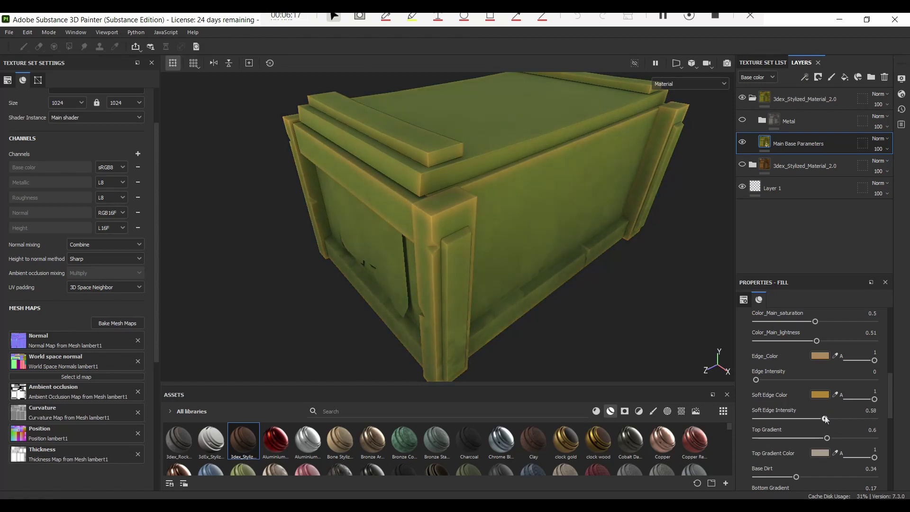
Step: Briefly revisit the soft edge colour, then raise Edge Intensity back to 1
left_click(820, 394)
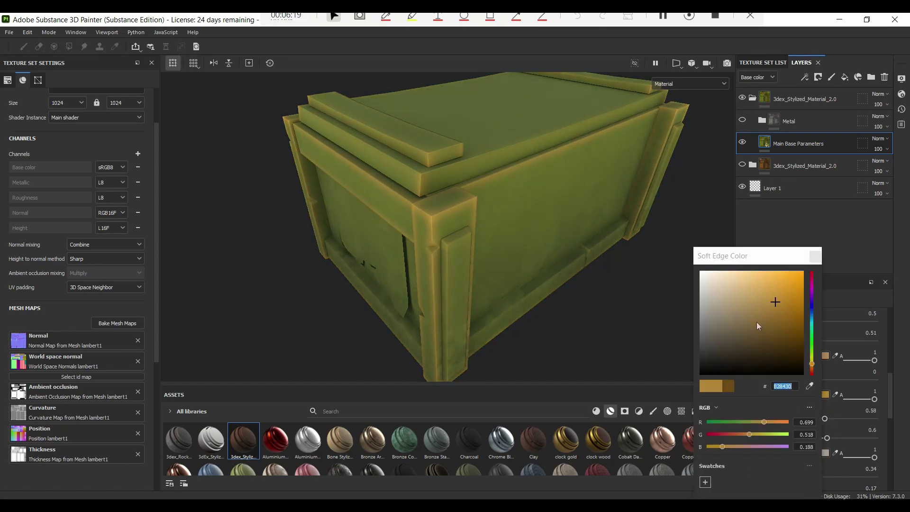
left_click(767, 318)
left_click(816, 257)
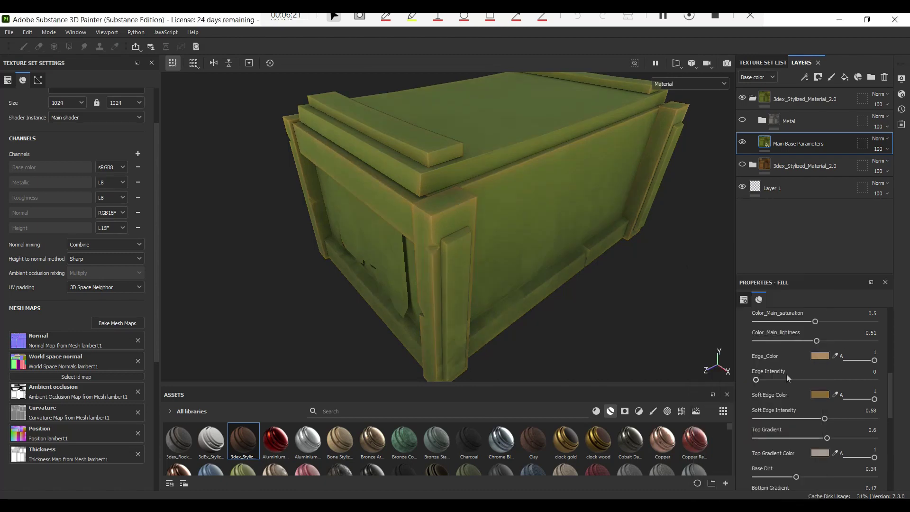
left_click_drag(785, 380, 909, 380)
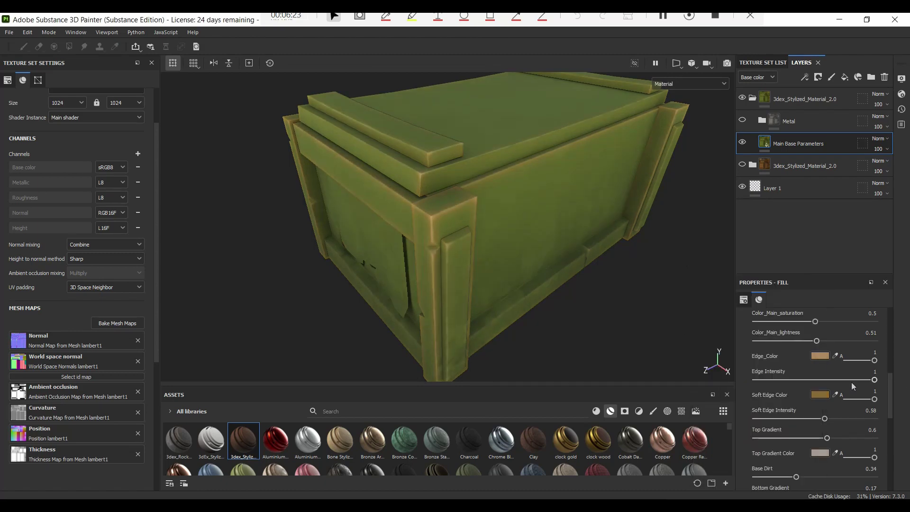
scroll(852, 382, "down", 3)
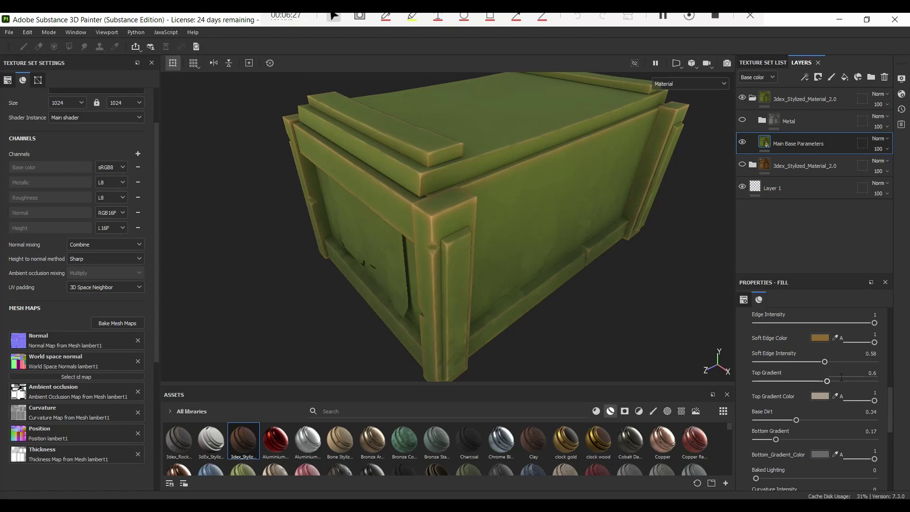
Step: Try Top Gradient values around 0.61, view the base colour channel, and settle at 0.52
mouse_move(828, 382)
left_mouse_down()
mouse_move(765, 376)
mouse_move(871, 382)
mouse_move(812, 382)
mouse_move(833, 382)
left_mouse_up()
left_click_drag(467, 201, 498, 199, "alt")
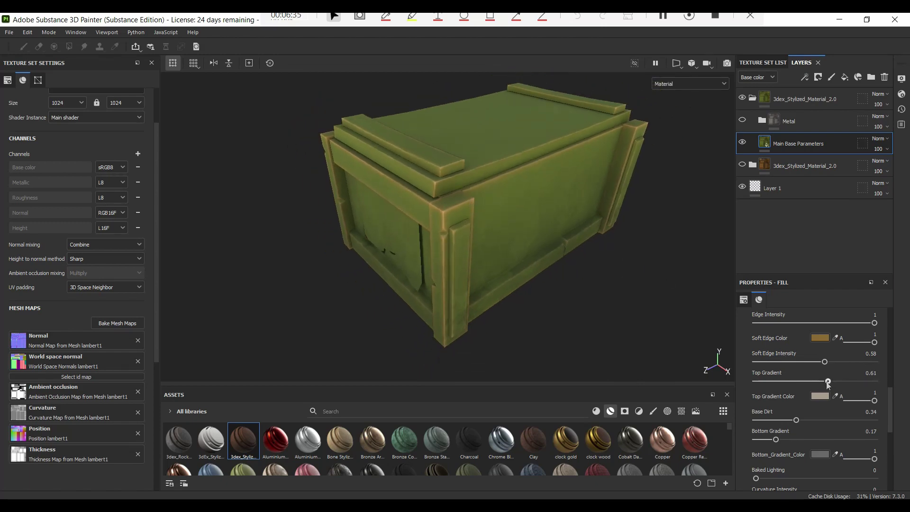
left_click_drag(833, 382, 839, 382)
left_click_drag(565, 137, 557, 197, "alt")
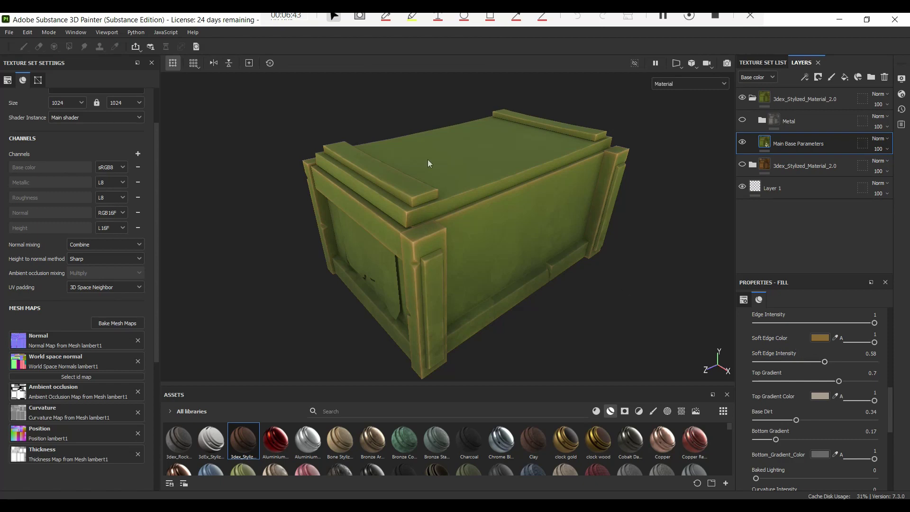
key("c")
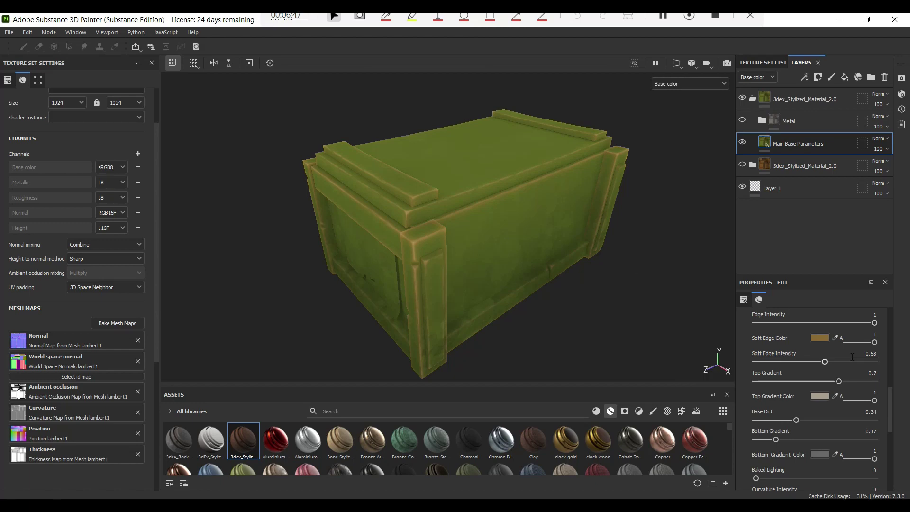
left_click_drag(787, 381, 722, 380)
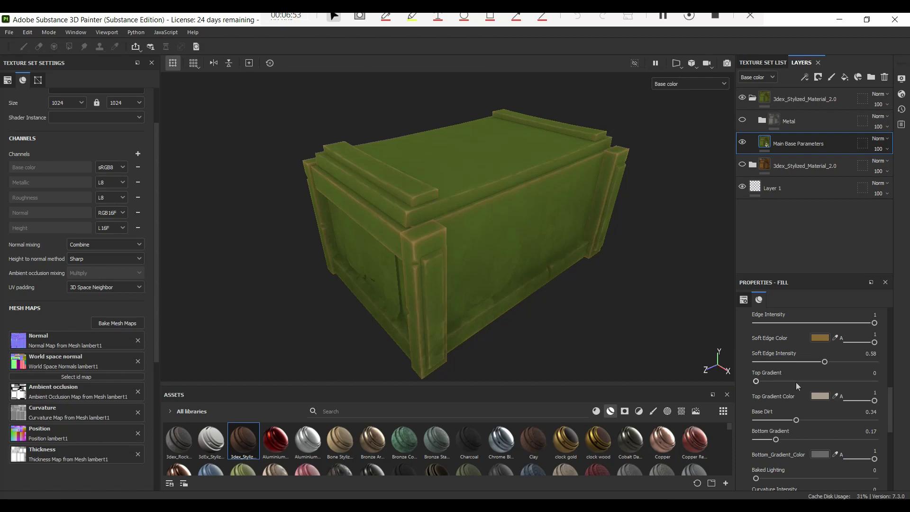
mouse_move(796, 382)
left_mouse_down()
mouse_move(846, 382)
mouse_move(796, 381)
mouse_move(818, 382)
left_mouse_up()
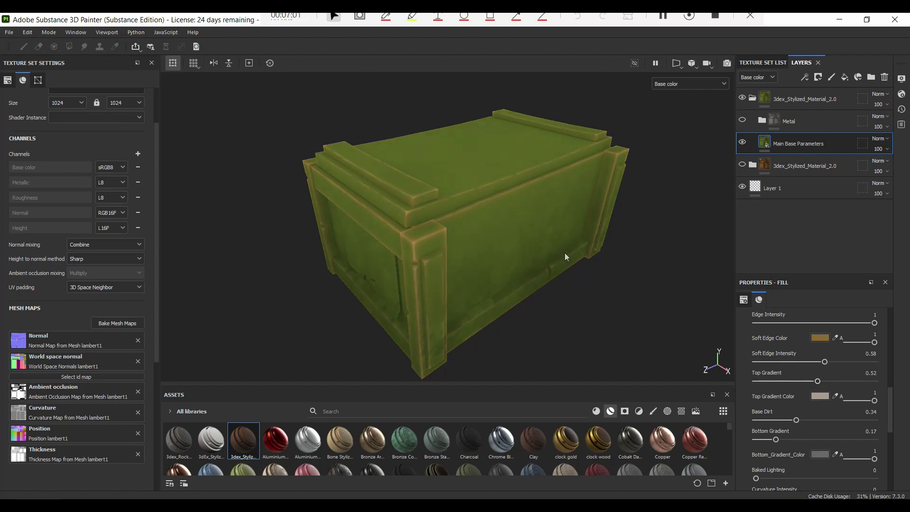
Step: Change Top Gradient Color from pale grey to a warm tan
left_click(821, 395)
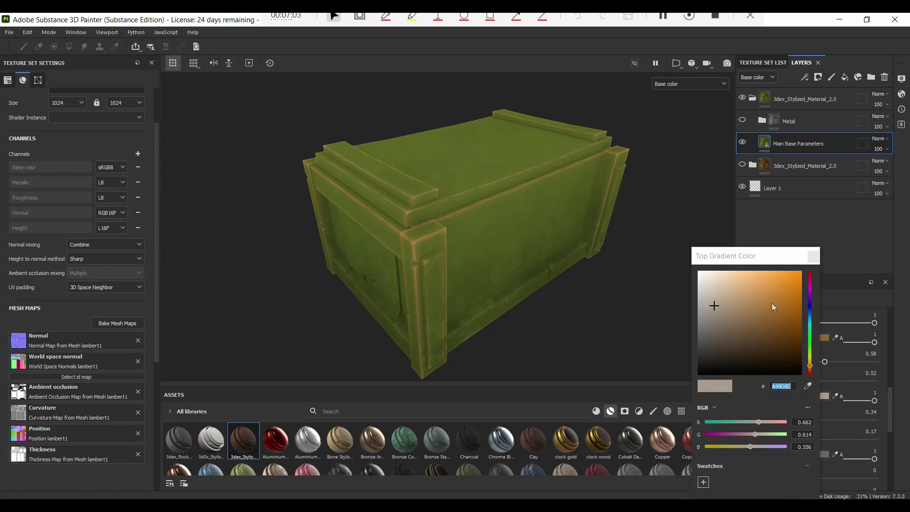
left_click(746, 304)
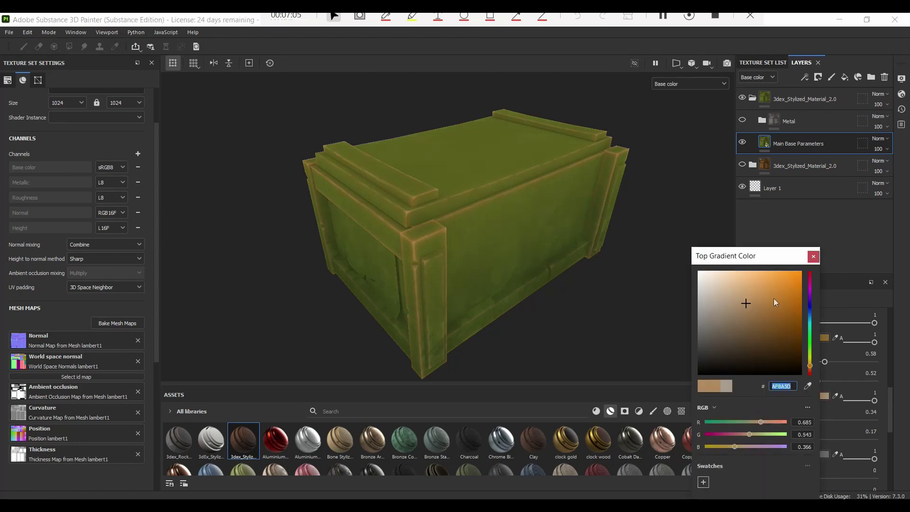
left_click(763, 310)
mouse_move(759, 310)
left_mouse_down()
mouse_move(742, 305)
mouse_move(766, 303)
mouse_move(747, 303)
left_mouse_up()
left_click(814, 258)
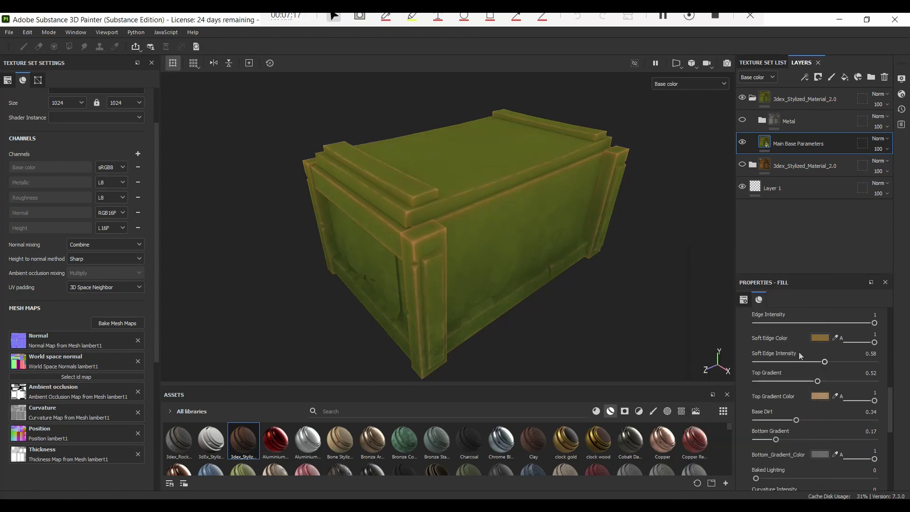
Step: Lower the crate's Base Dirt to 0.2 and check the result in the viewport
scroll(810, 361, "down", 1)
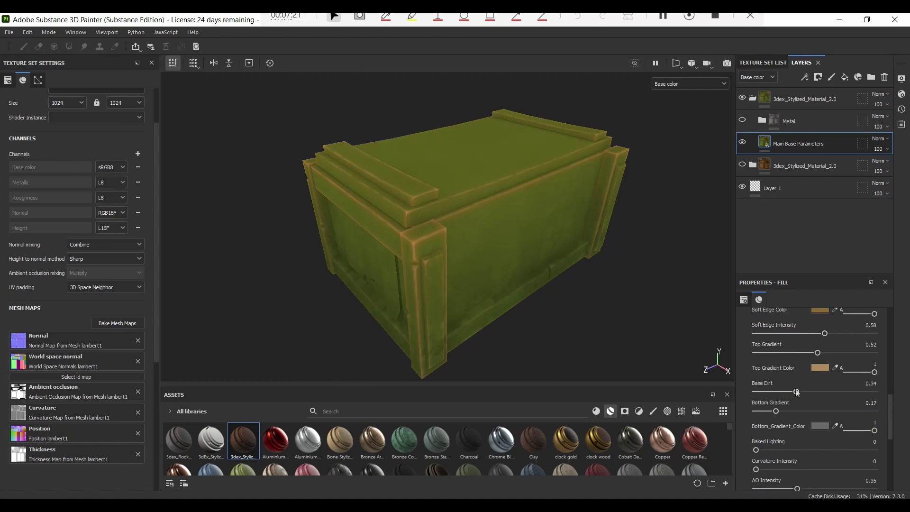
left_click_drag(797, 393, 780, 376)
left_click_drag(559, 257, 503, 254, "alt")
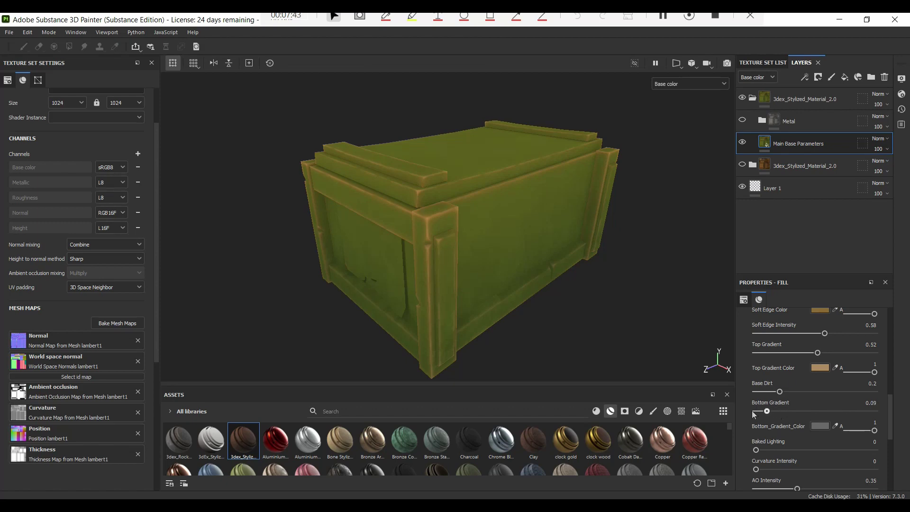
Step: Adjust Bottom Gradient up and down, settling it at 0.36 from 0.52
left_click_drag(777, 412, 780, 412)
mouse_move(780, 411)
left_mouse_down()
mouse_move(888, 412)
mouse_move(778, 411)
mouse_move(812, 400)
mouse_move(796, 402)
left_mouse_up()
scroll(488, 211, "down", 2)
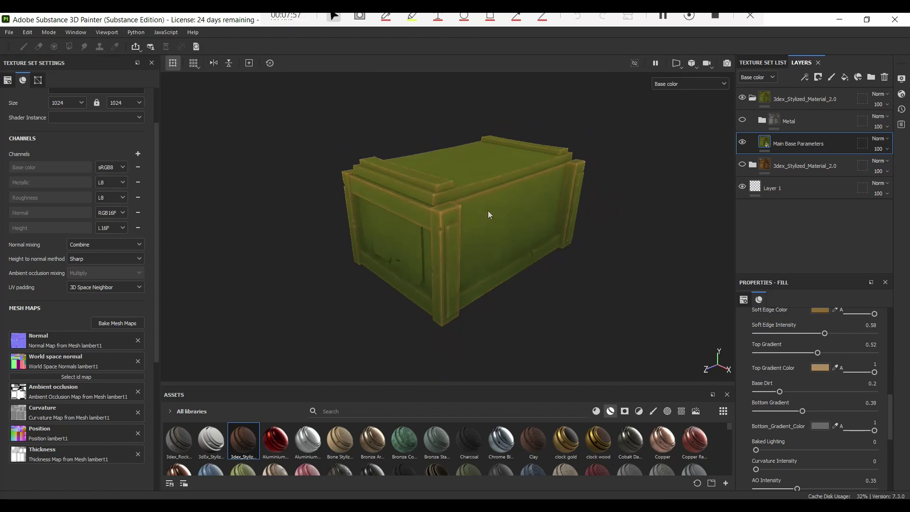
scroll(489, 212, "up", 1)
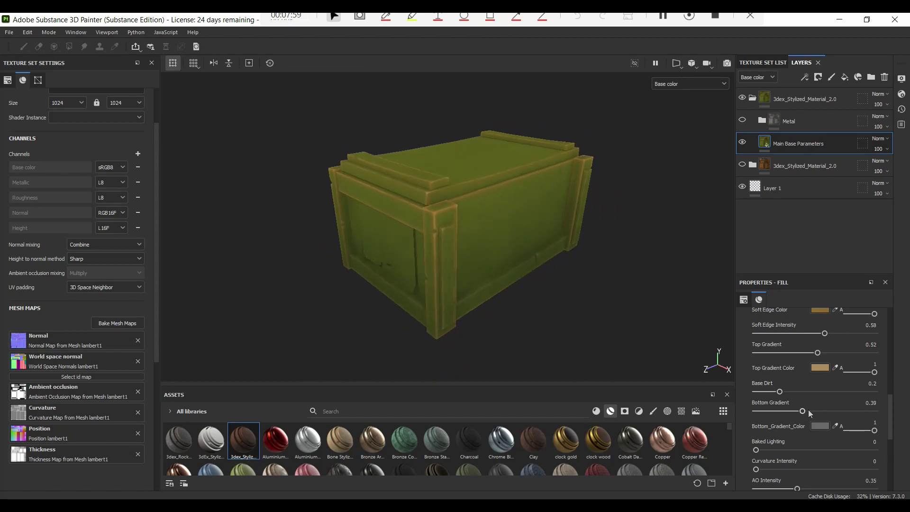
mouse_move(802, 411)
left_mouse_down()
mouse_move(821, 411)
mouse_move(805, 410)
left_mouse_up()
scroll(445, 219, "up", 1)
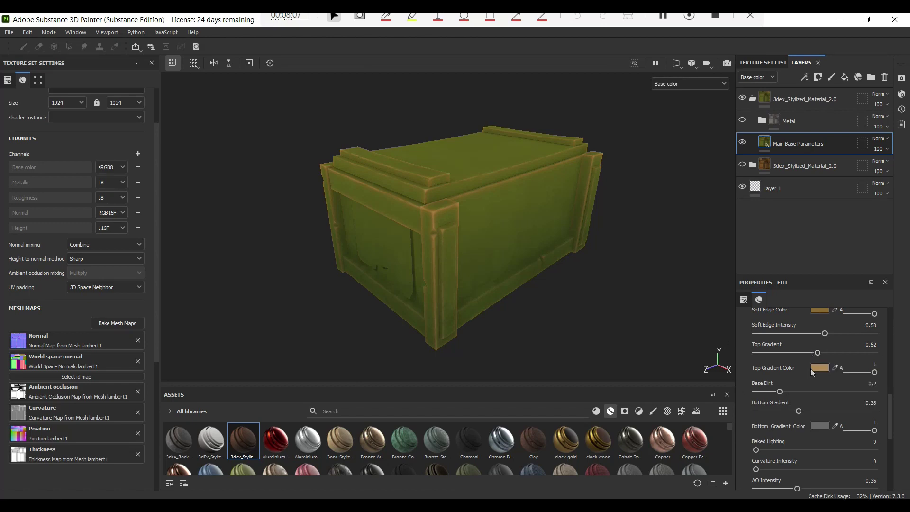
Step: Tint the bottom gradient colour a muted red, #824747, and close the colour picker
left_click(819, 426)
left_click_drag(712, 333, 754, 302)
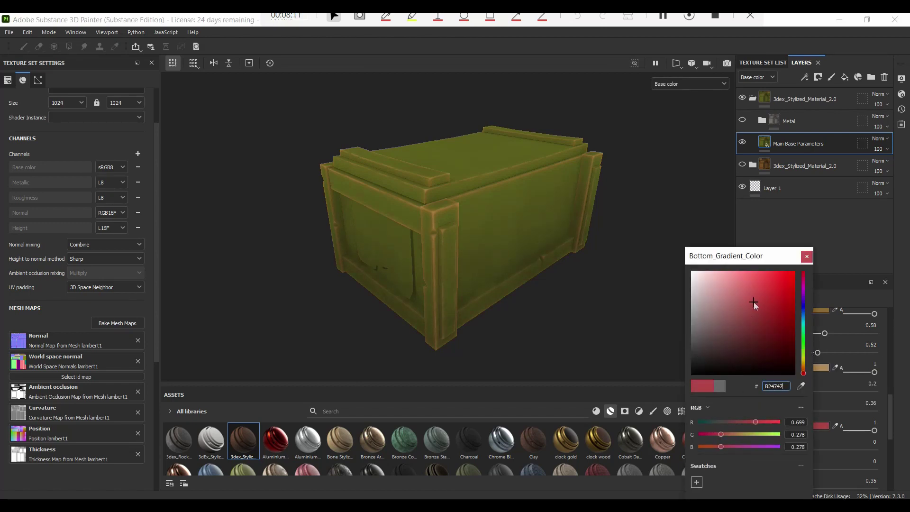
left_click(807, 257)
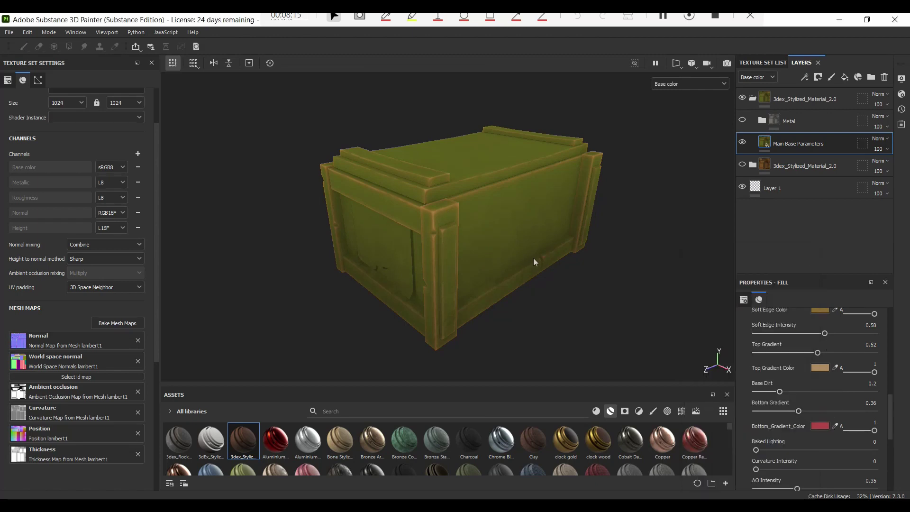
scroll(778, 392, "down", 2)
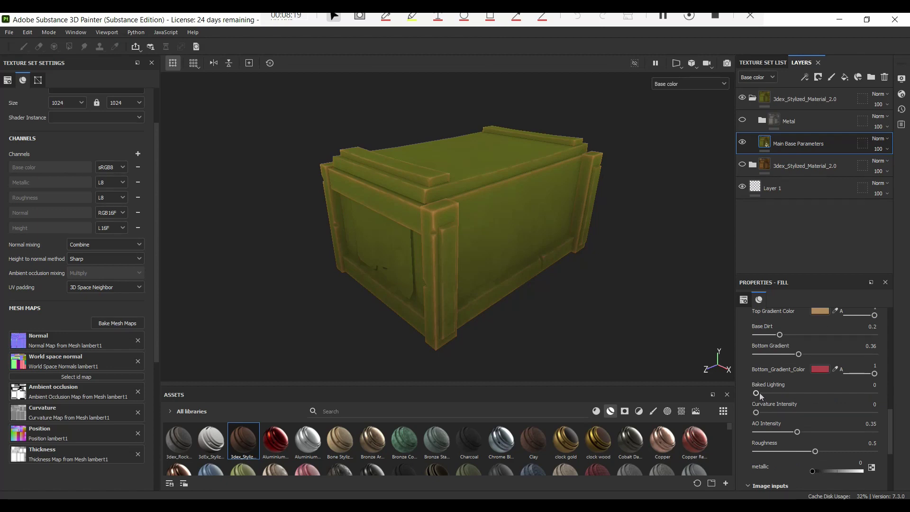
Step: Add baked lighting to the green crate, trying 0.71 before toning it back to 0.56
mouse_move(757, 393)
left_mouse_down()
mouse_move(876, 391)
mouse_move(824, 393)
mouse_move(842, 389)
left_mouse_up()
left_click_drag(450, 219, 534, 244, "alt")
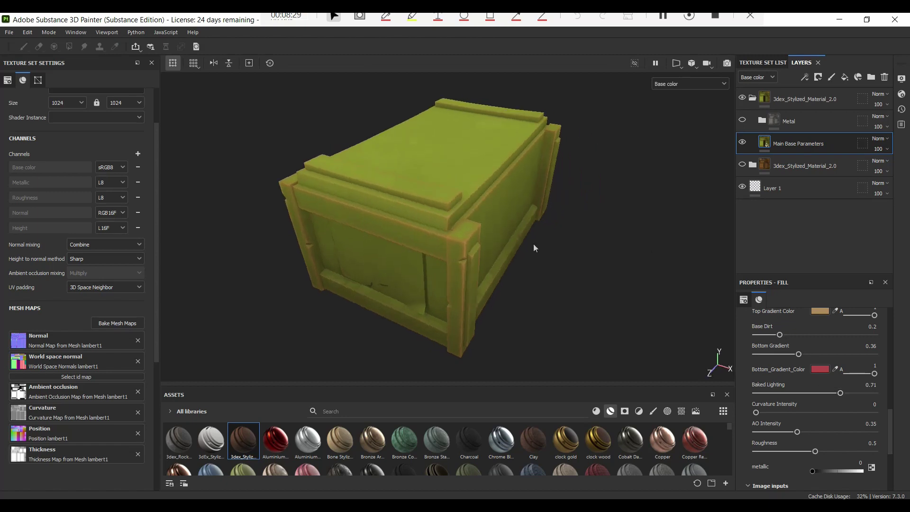
scroll(533, 244, "down", 2)
left_click_drag(608, 234, 500, 232, "alt")
scroll(477, 229, "down", 4)
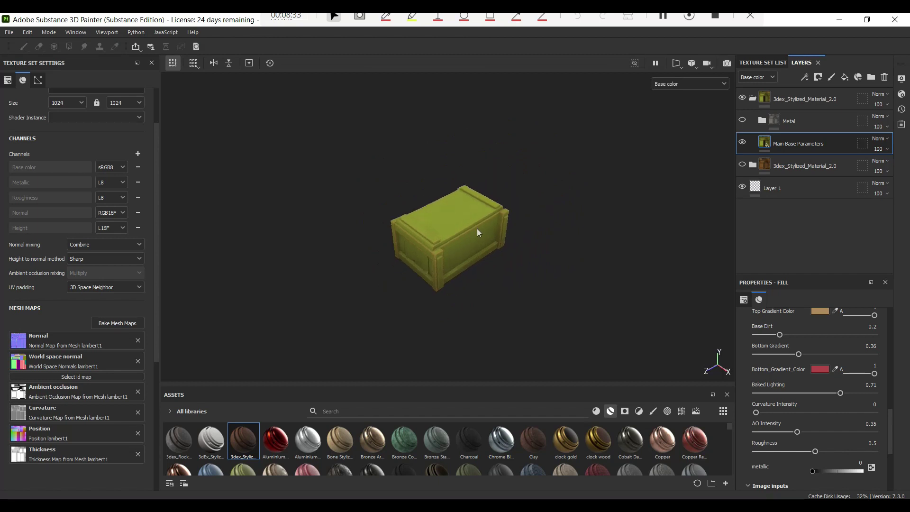
scroll(453, 257, "up", 5)
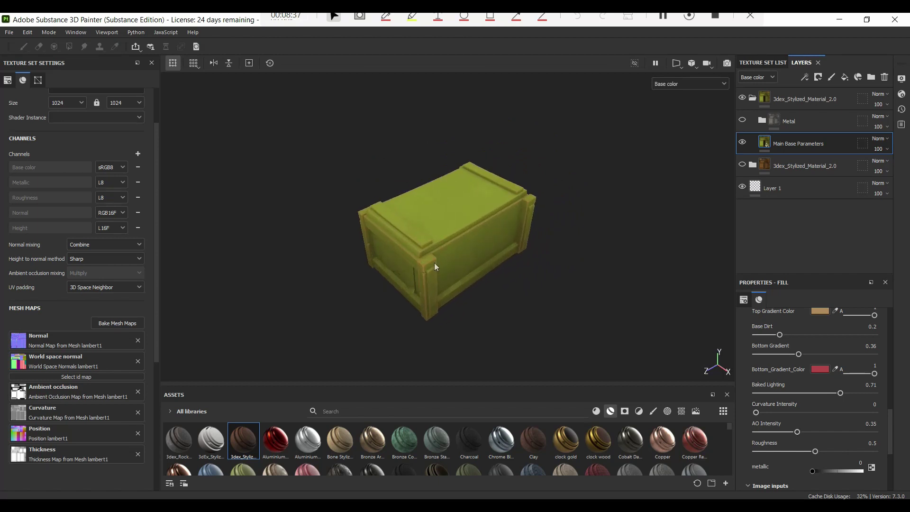
scroll(436, 266, "up", 2)
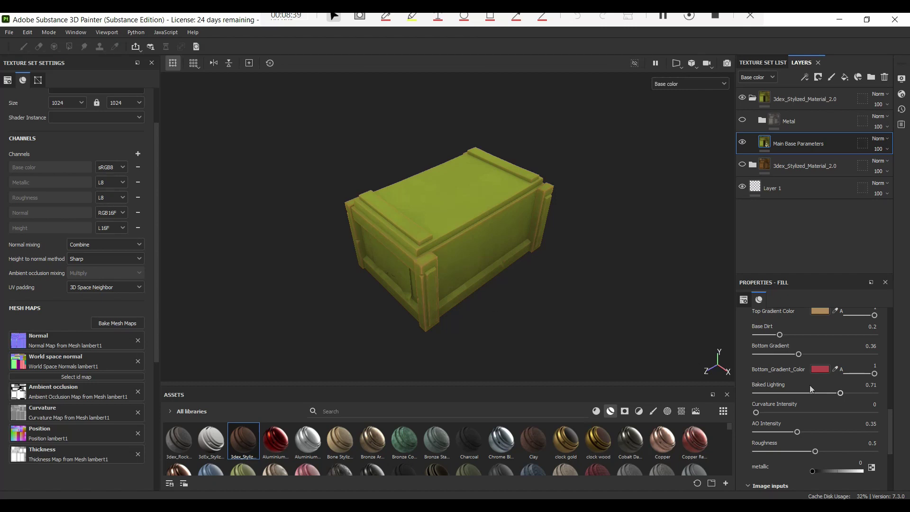
mouse_move(841, 394)
left_mouse_down()
mouse_move(713, 379)
mouse_move(809, 388)
mouse_move(796, 392)
mouse_move(806, 379)
mouse_move(875, 381)
mouse_move(821, 380)
mouse_move(852, 381)
mouse_move(822, 388)
left_mouse_up()
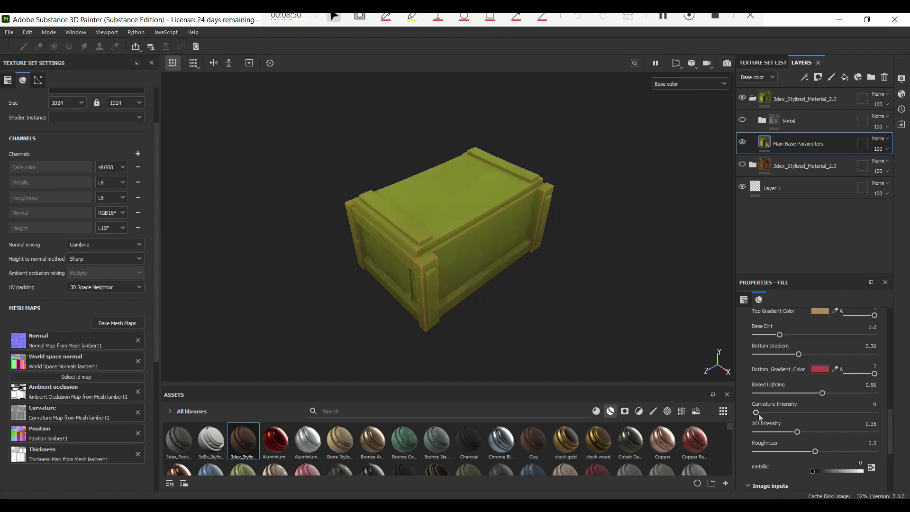
Step: Raise curvature intensity, then try lower values while watching the crate's edges and top
left_click_drag(760, 416, 787, 409)
scroll(425, 264, "up", 3)
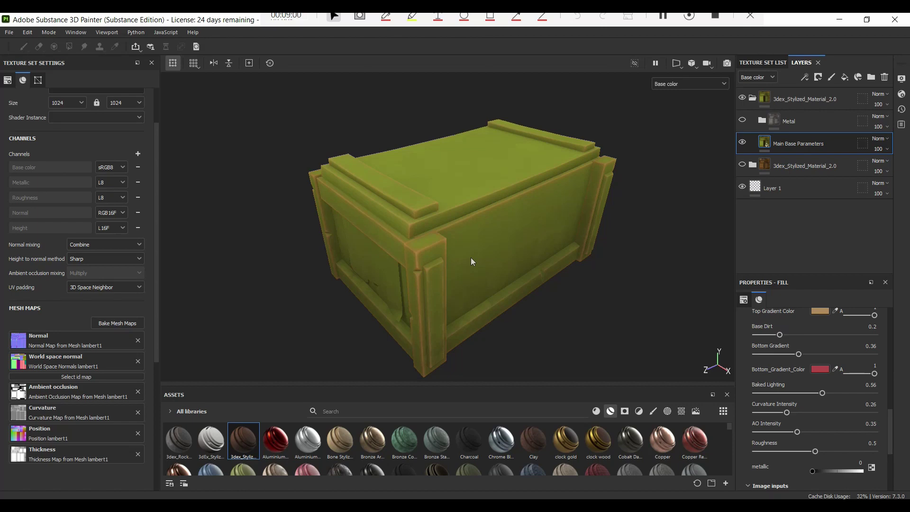
scroll(472, 258, "up", 6)
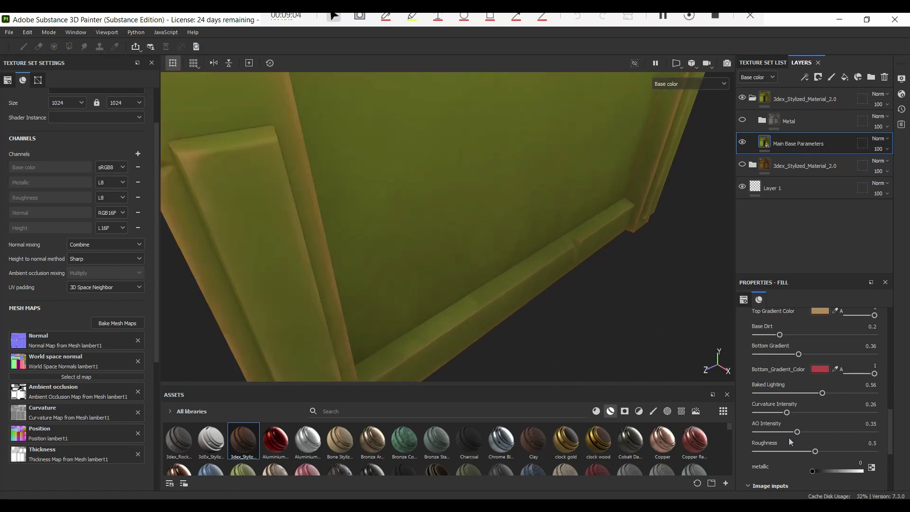
mouse_move(785, 412)
left_mouse_down()
mouse_move(728, 411)
mouse_move(856, 413)
mouse_move(764, 402)
mouse_move(852, 395)
mouse_move(738, 388)
mouse_move(796, 401)
left_mouse_up()
scroll(523, 231, "down", 5)
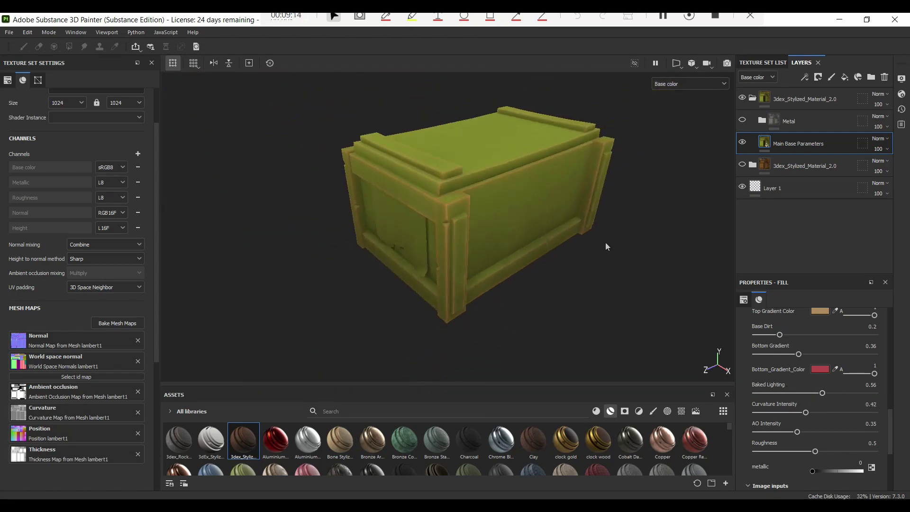
left_click_drag(608, 247, 552, 268, "alt")
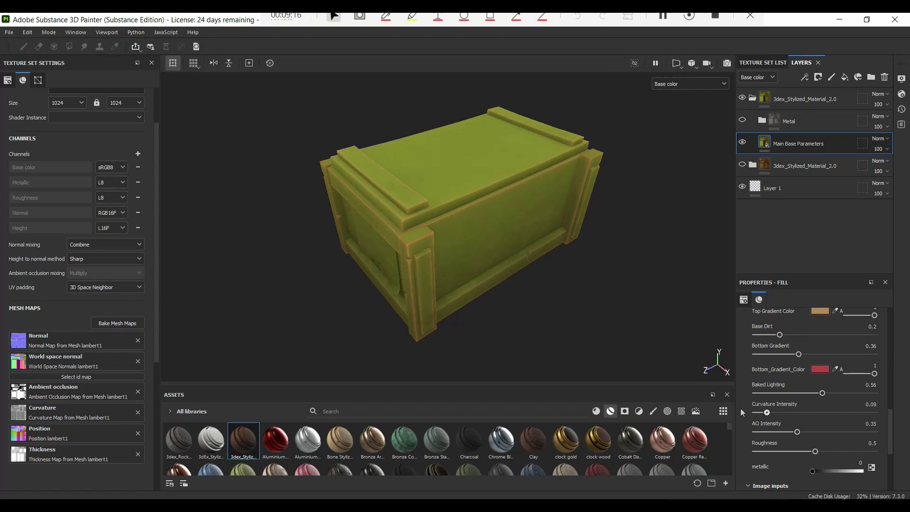
mouse_move(741, 409)
left_mouse_down()
mouse_move(786, 406)
mouse_move(762, 411)
left_mouse_up()
scroll(429, 235, "up", 2)
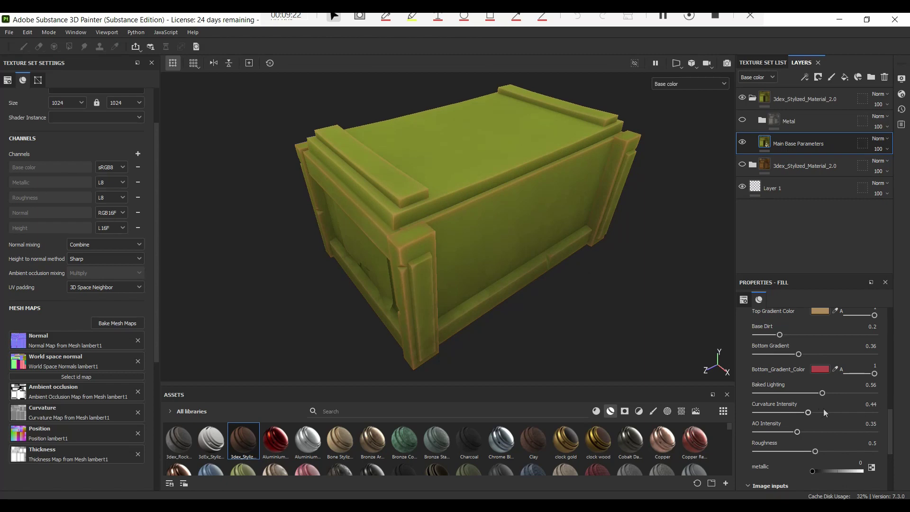
Step: Try curvature intensity at 0.64, 0.57 and 0.44, finally leaving it at 0.47
mouse_move(825, 412)
left_mouse_down()
mouse_move(833, 413)
mouse_move(824, 412)
left_mouse_up()
scroll(483, 259, "down", 5)
left_click_drag(479, 259, 512, 263, "alt")
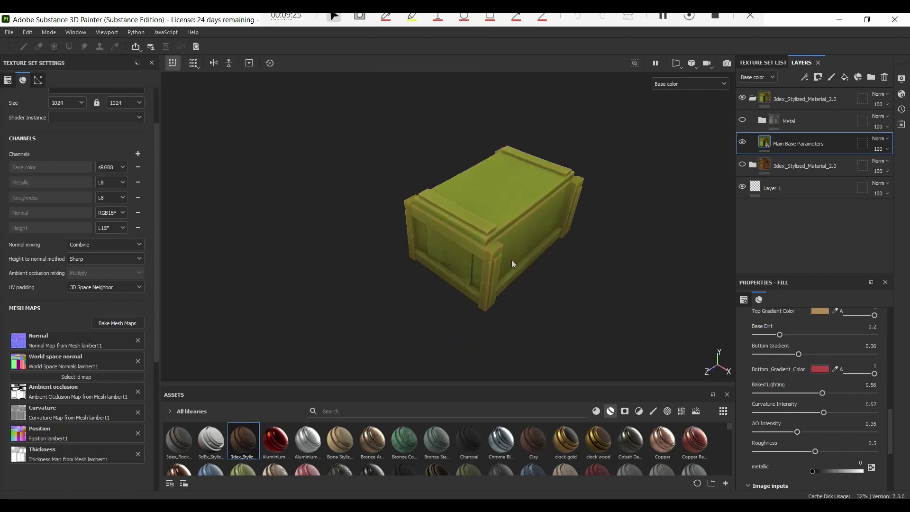
scroll(512, 263, "up", 3)
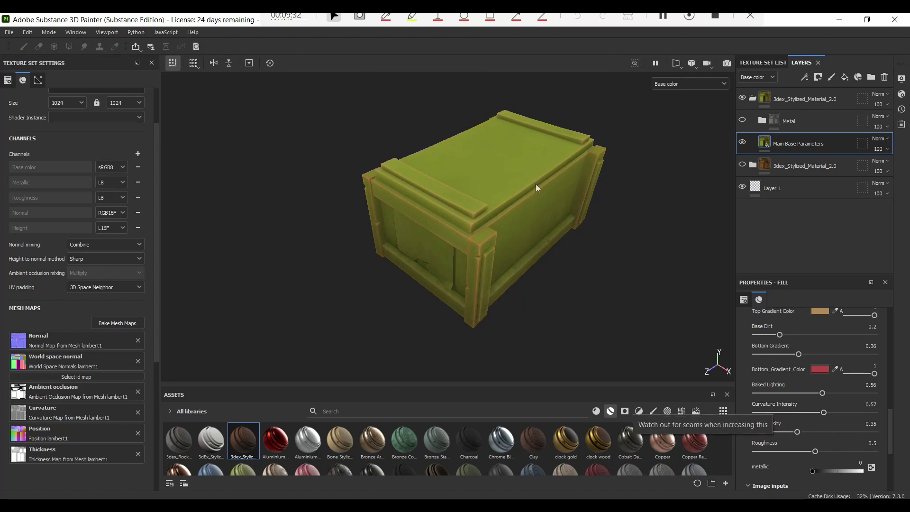
left_click_drag(570, 238, 532, 220, "alt")
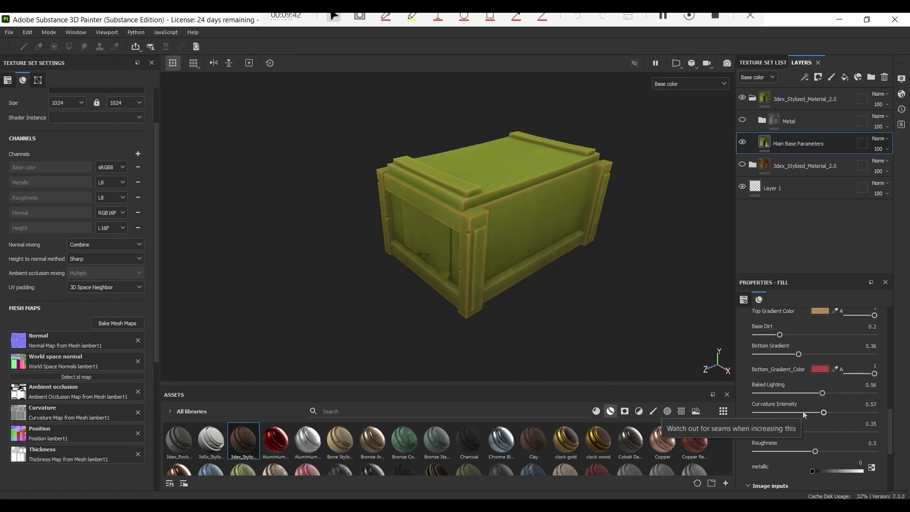
mouse_move(803, 411)
left_mouse_down()
mouse_move(768, 410)
mouse_move(830, 411)
mouse_move(772, 409)
mouse_move(823, 410)
mouse_move(808, 410)
left_mouse_up()
left_click_drag(533, 198, 504, 220, "alt")
scroll(504, 220, "up", 1)
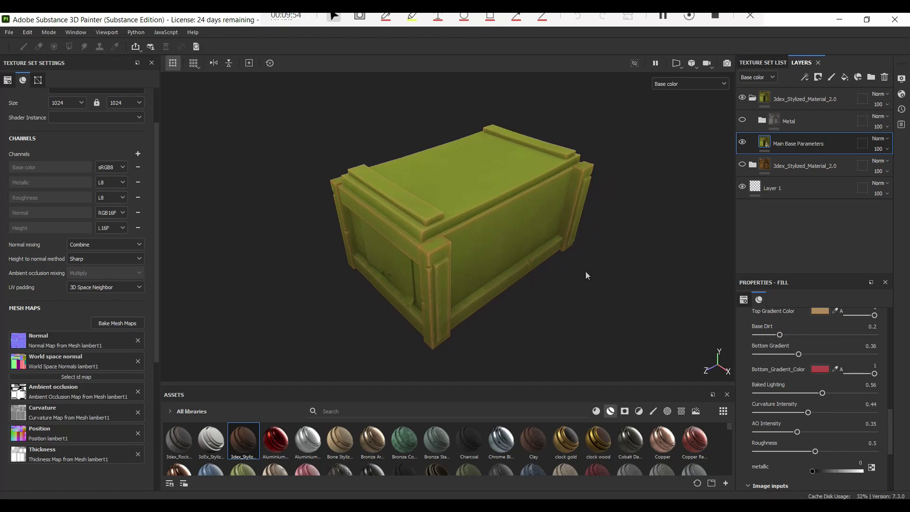
mouse_move(808, 413)
left_mouse_down()
mouse_move(855, 413)
mouse_move(743, 411)
mouse_move(820, 413)
mouse_move(812, 415)
left_mouse_up()
Step: Raise the crate's AO Intensity from 0.06 to 0.62
scroll(814, 382, "down", 1)
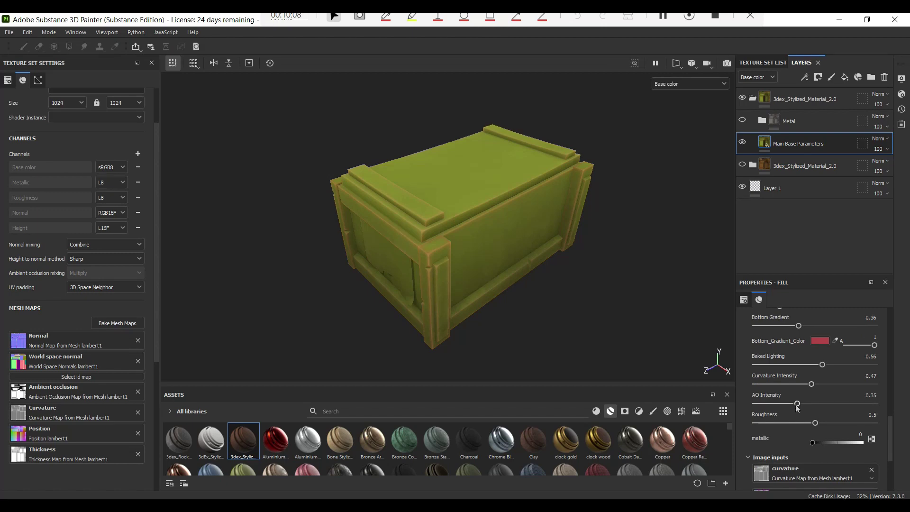
mouse_move(797, 404)
left_mouse_down()
mouse_move(806, 405)
mouse_move(753, 404)
mouse_move(901, 417)
mouse_move(803, 416)
mouse_move(828, 415)
left_mouse_up()
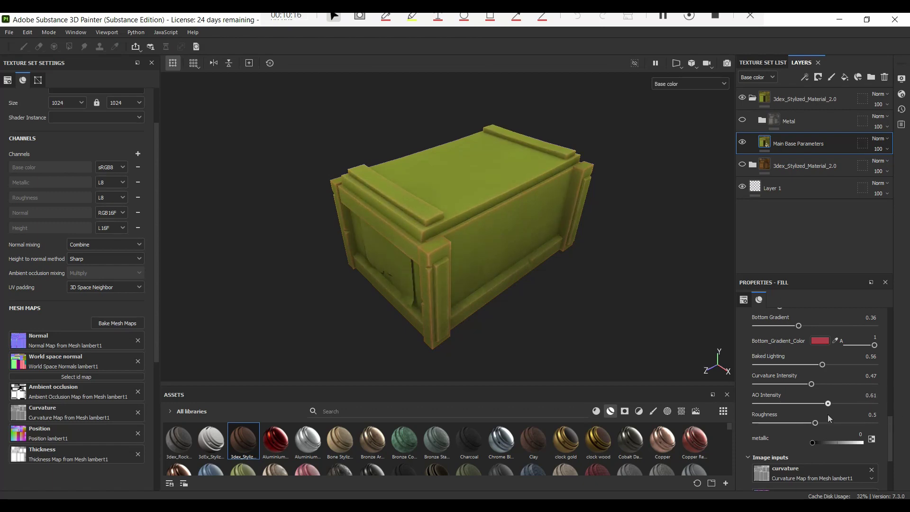
key("Right")
scroll(564, 263, "down", 2)
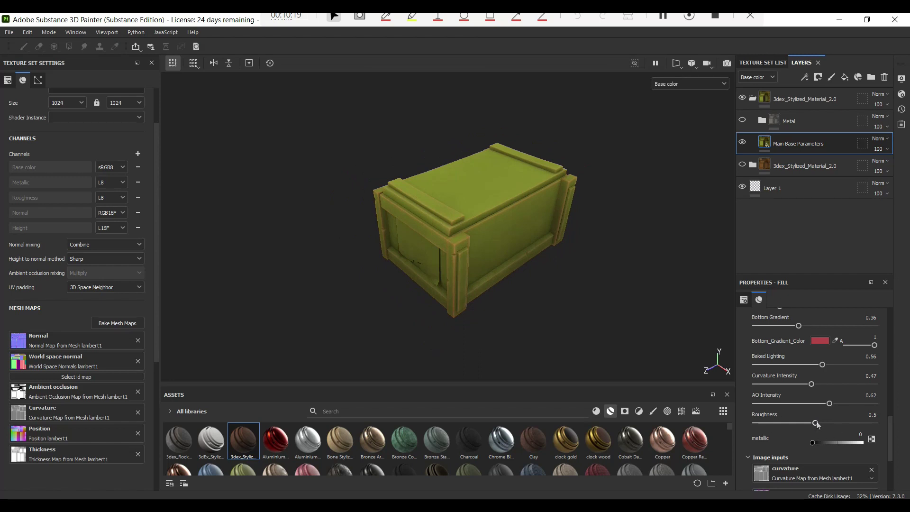
scroll(494, 214, "up", 2)
Step: Switch the viewport to Material view with M and orbit close to the crate's lid
key("m")
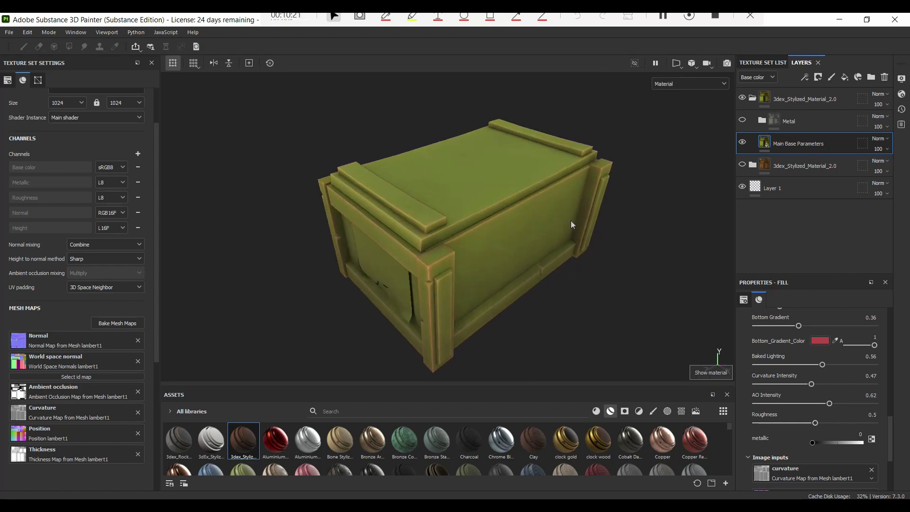
left_click_drag(571, 220, 526, 199, "alt")
right_click_drag(527, 190, 504, 171, "shift")
scroll(495, 221, "up", 3)
left_click_drag(504, 171, 539, 197, "alt")
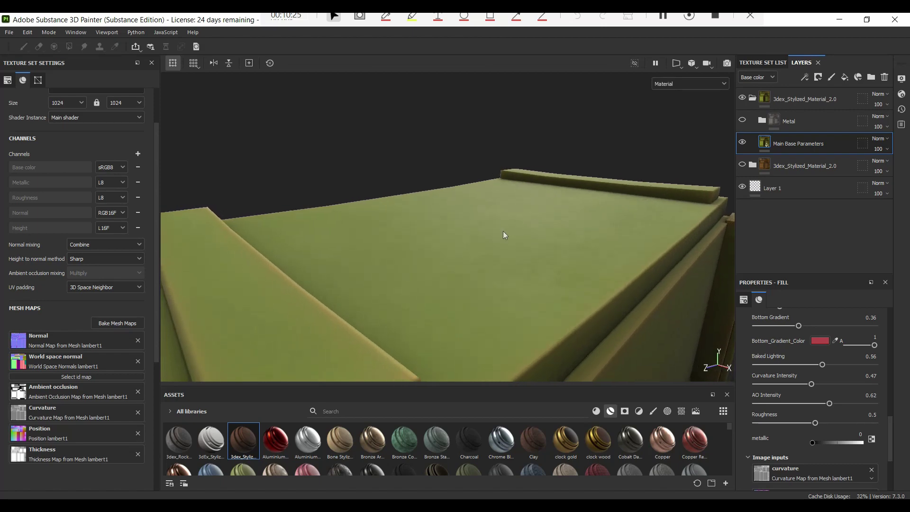
Step: Inspect the crate's Roughness channel around the lid, then return to Material view
key("c")
key("c")
key("c")
key("c")
key("c")
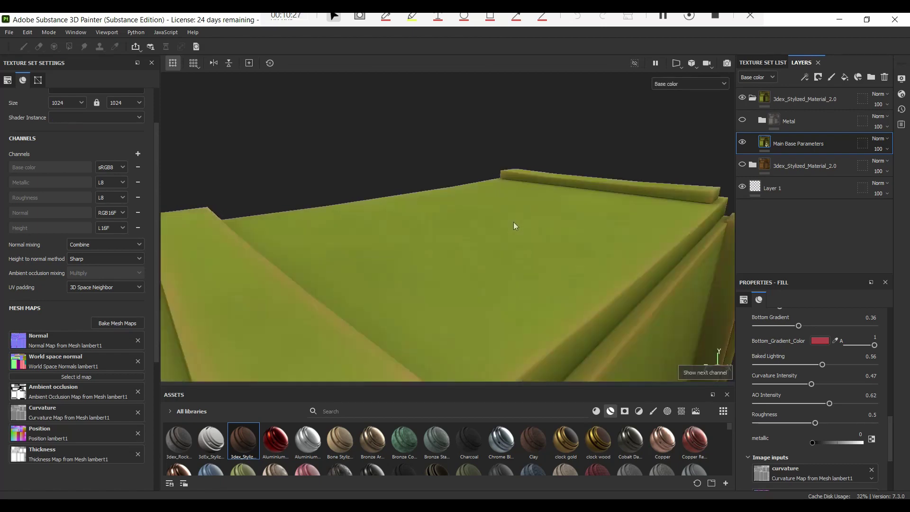
key("c")
key("c")
key("c")
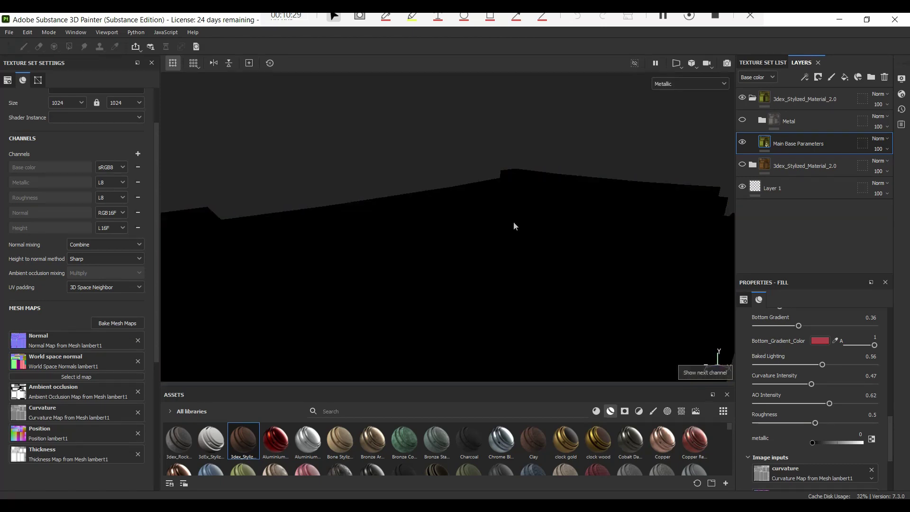
left_click_drag(517, 247, 535, 262, "alt")
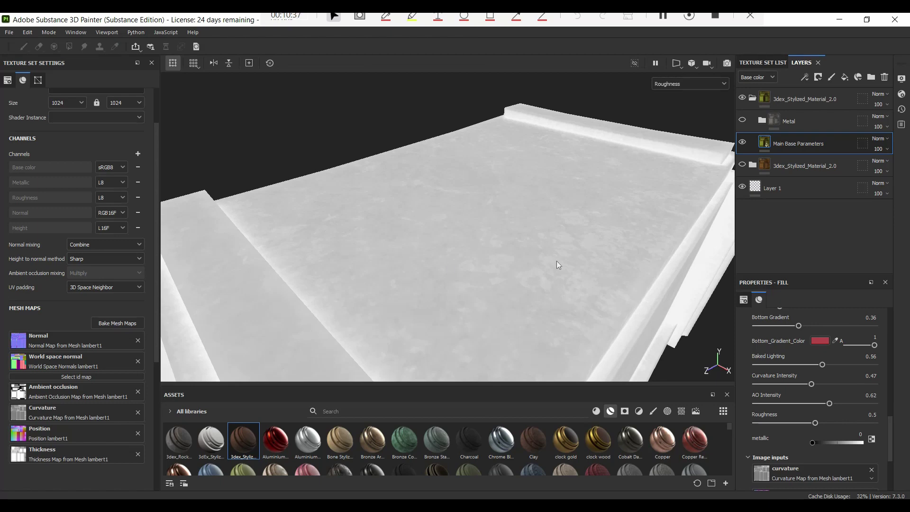
left_click_drag(506, 246, 493, 227, "alt")
key("m")
Step: Lower the crate's roughness, passing 0.41, down to 0.31 for a glossier surface
left_click_drag(815, 422, 804, 422)
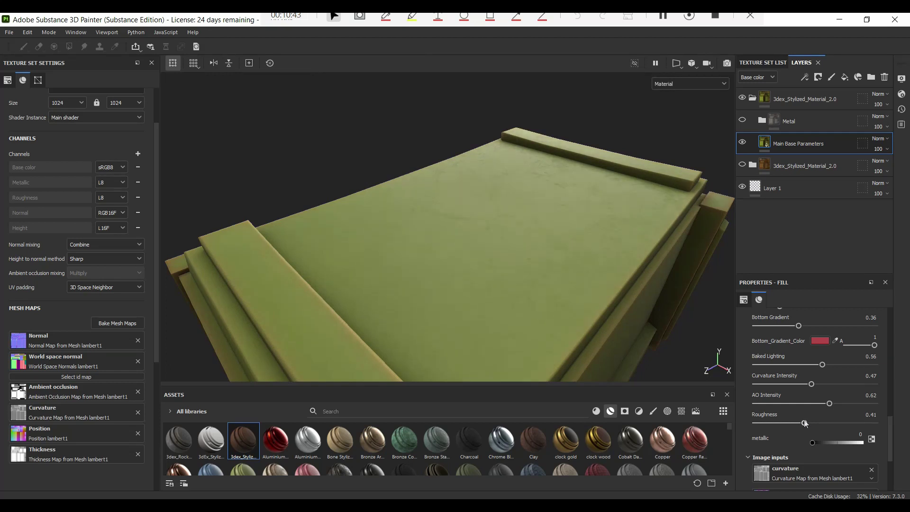
left_click_drag(544, 275, 572, 274, "alt")
left_click_drag(783, 424, 787, 423)
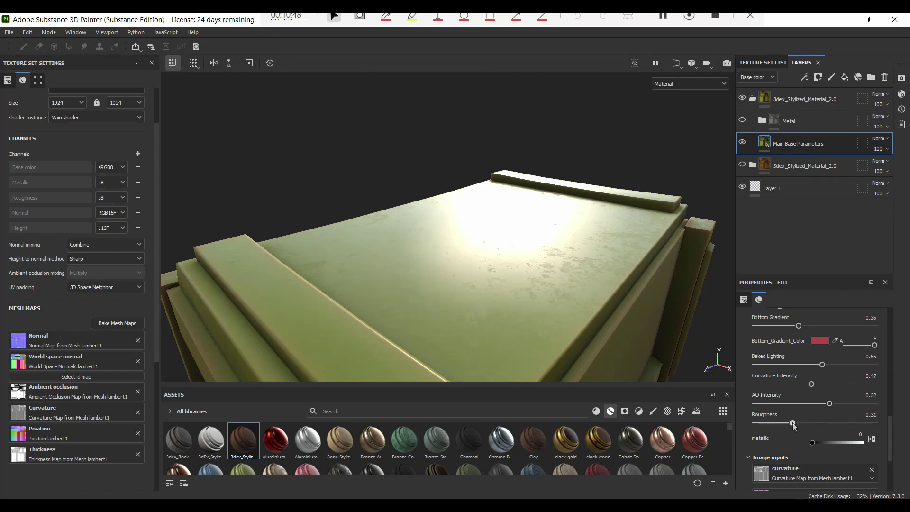
scroll(484, 244, "down", 4)
Step: Rotate the environment lighting to check reflections and test metallic, leaving metallic at 0
left_click_drag(483, 244, 516, 225, "alt")
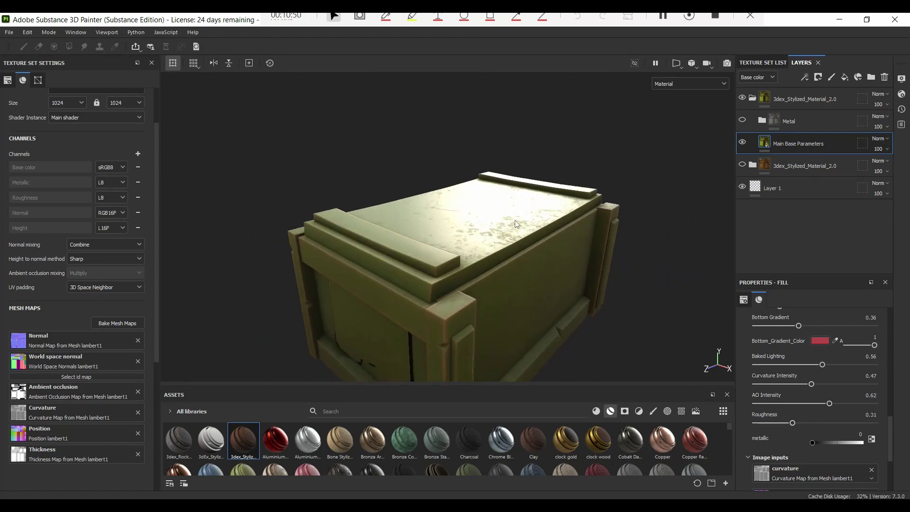
right_click_drag(517, 224, 423, 207, "shift")
scroll(499, 248, "down", 2)
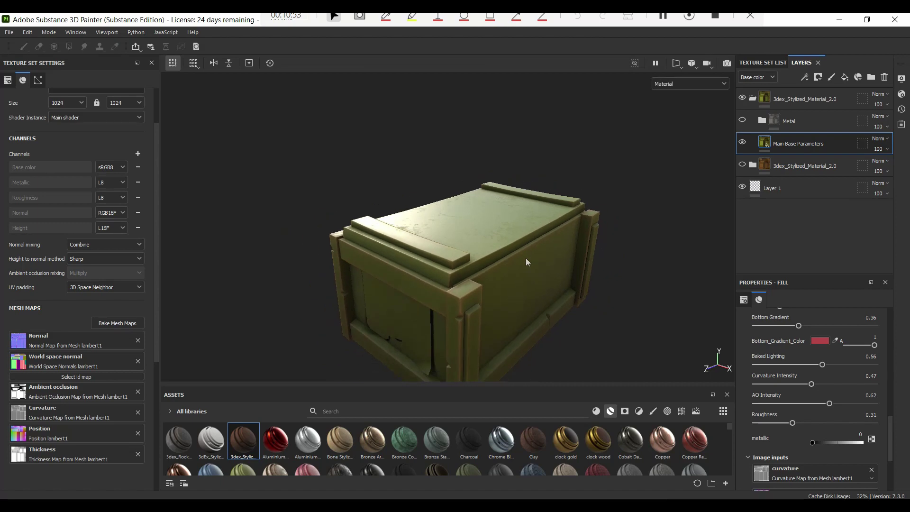
right_click_drag(526, 258, 488, 259, "shift")
scroll(505, 253, "down", 3)
left_click_drag(505, 253, 493, 266, "alt")
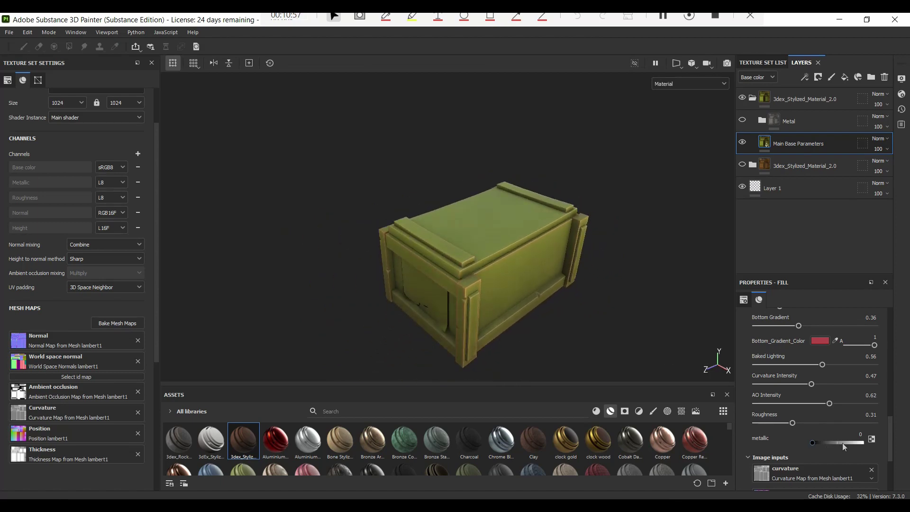
left_click_drag(843, 446, 775, 439)
scroll(804, 403, "down", 2)
scroll(806, 400, "up", 7)
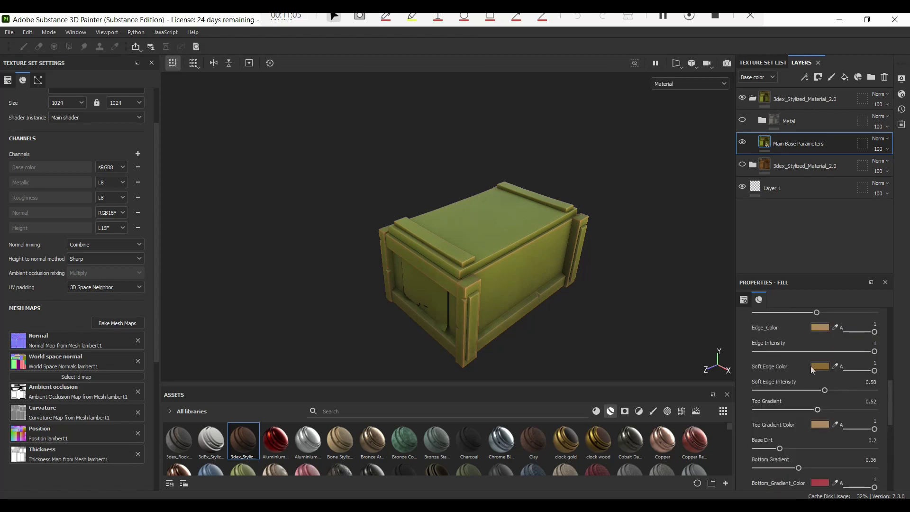
scroll(811, 363, "up", 4)
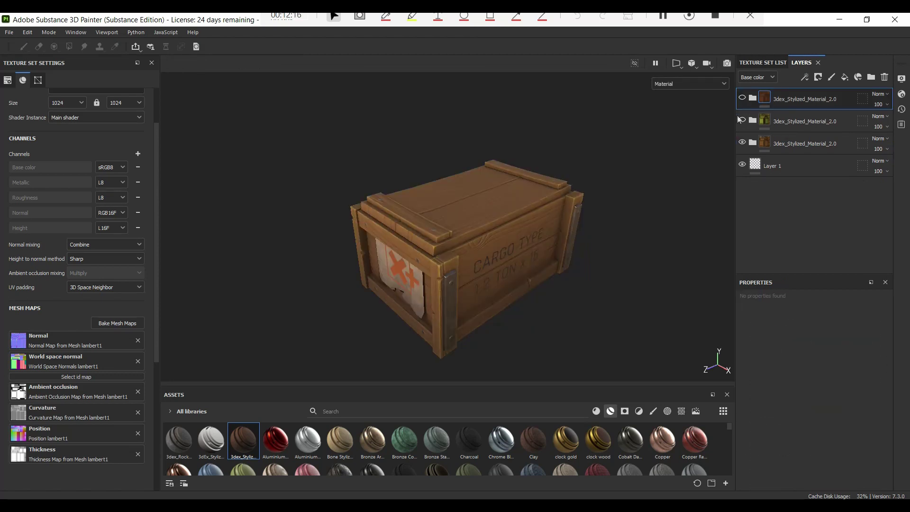
Step: Hide the lower stylized material, show the top copy, enable its Metal variant and expand it
left_click(743, 142)
left_click(742, 99)
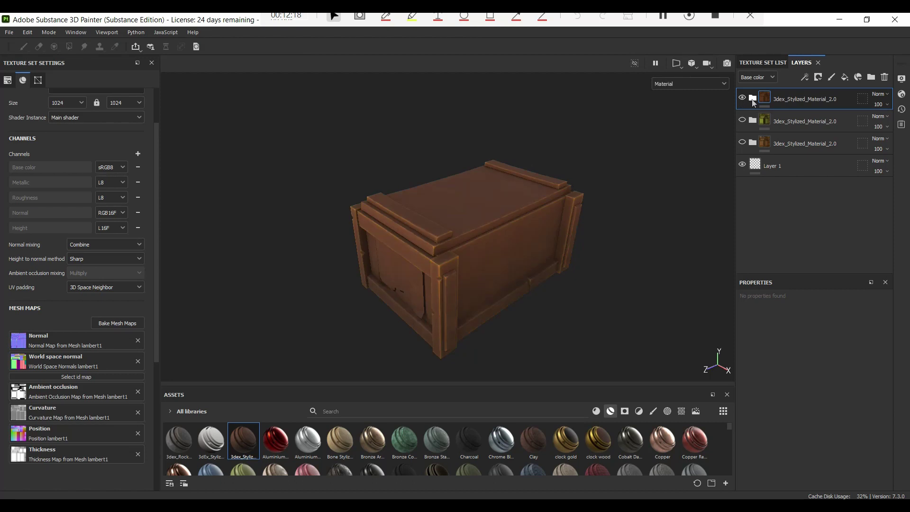
left_click(752, 98)
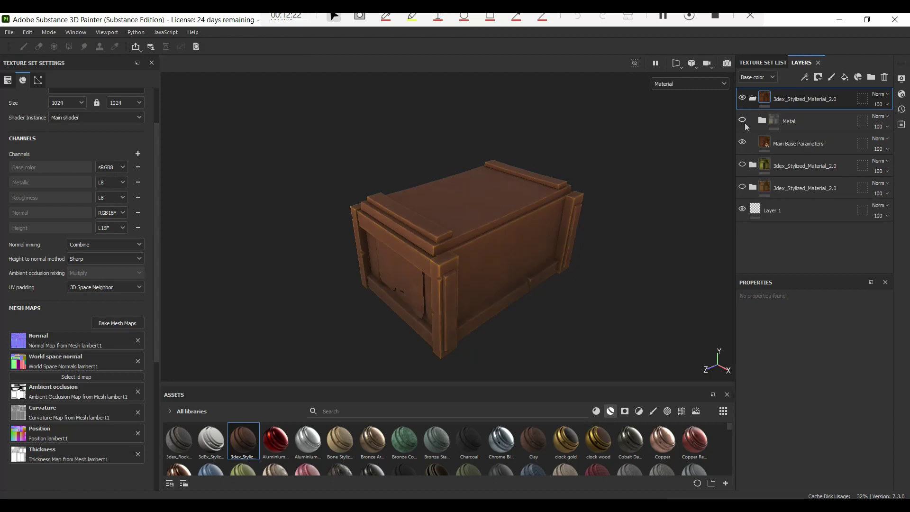
left_click(743, 121)
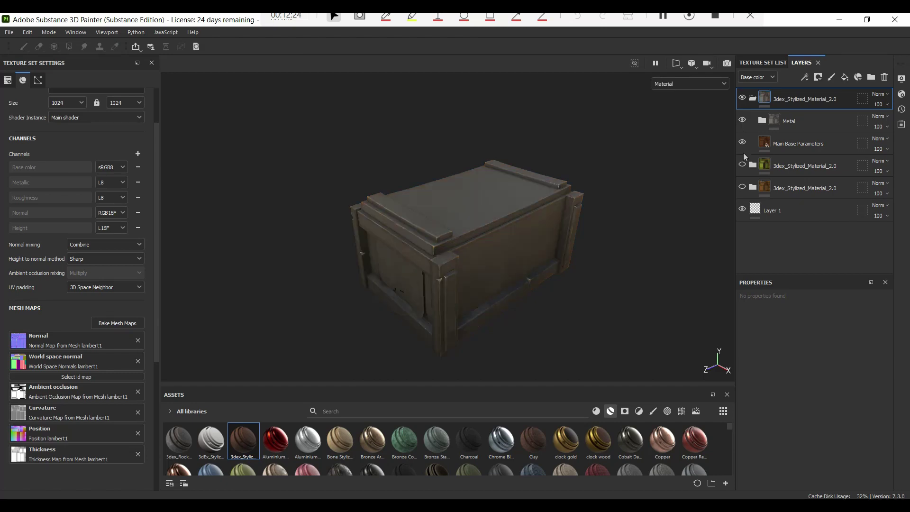
left_click(763, 120)
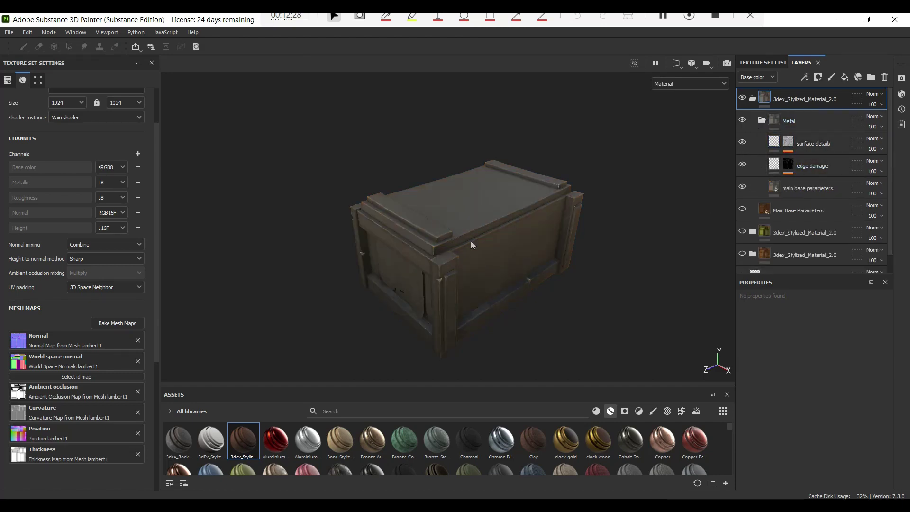
Step: Select the Metal group's surface details layer after orbiting closer to the crate
left_click_drag(471, 241, 489, 249, "alt")
right_click_drag(489, 248, 496, 177, "shift")
scroll(497, 177, "up", 2)
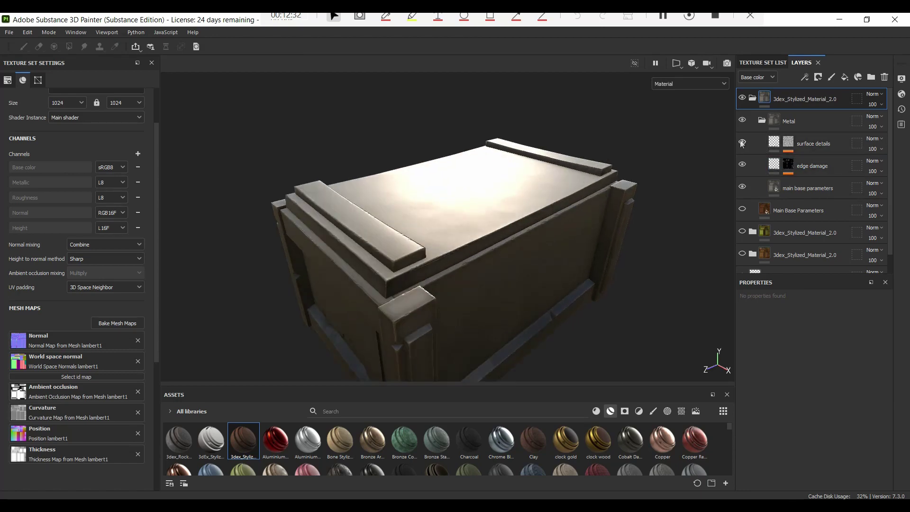
left_click(777, 146)
scroll(484, 204, "up", 5)
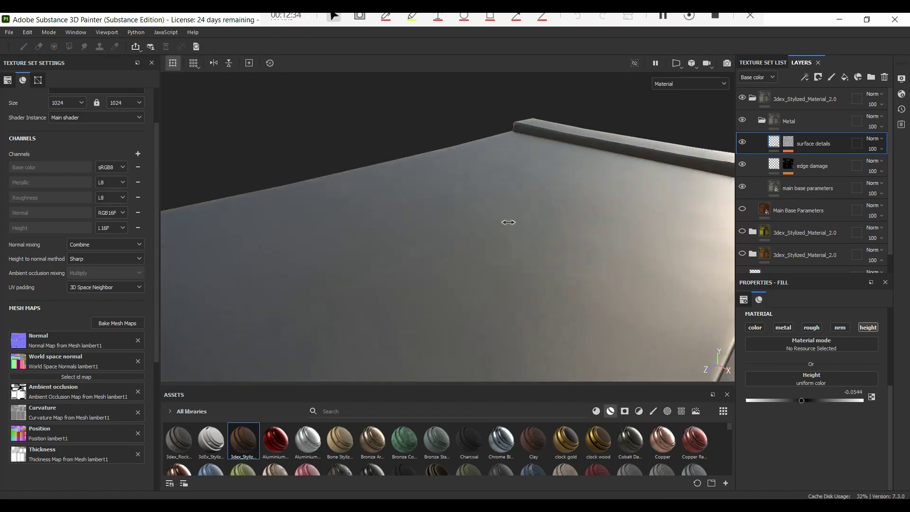
scroll(522, 228, "down", 4)
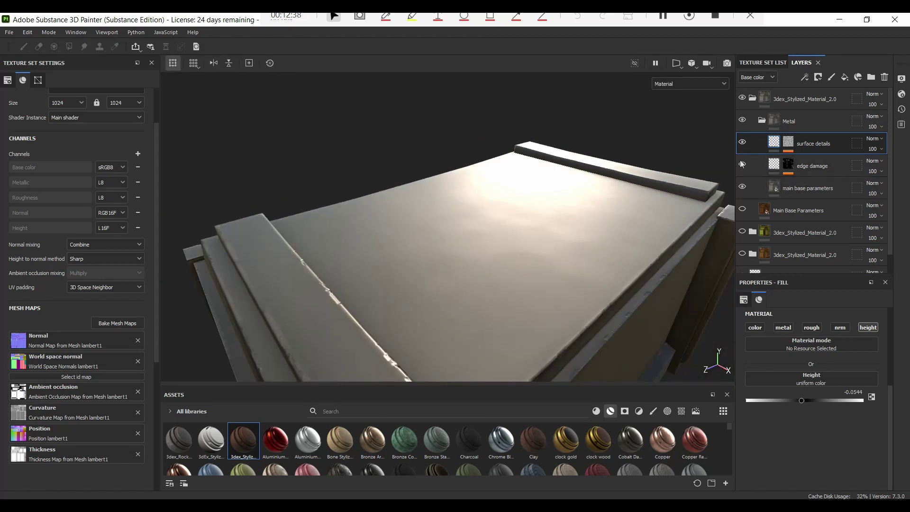
Step: Hide the edge damage layer and select the main base parameters fill layer
scroll(562, 276, "down", 3)
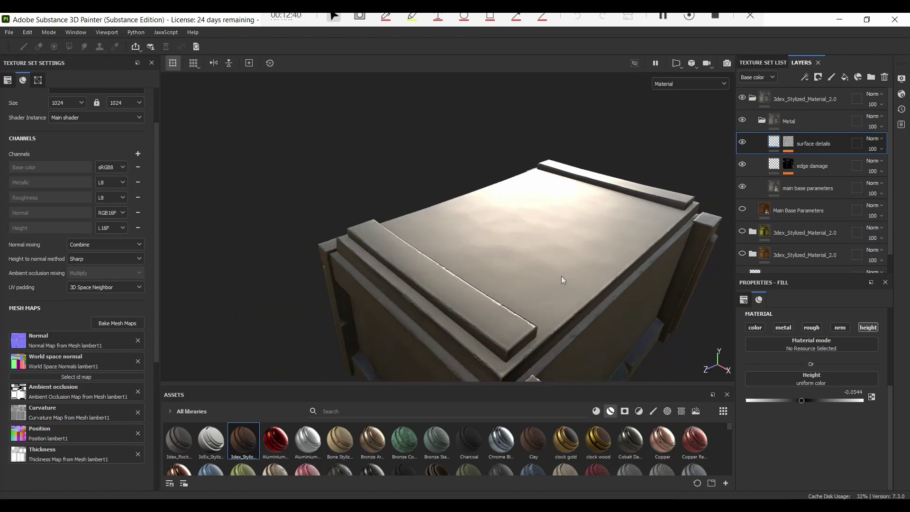
middle_click_drag(561, 276, 568, 246, "alt")
right_click_drag(568, 246, 500, 245, "shift")
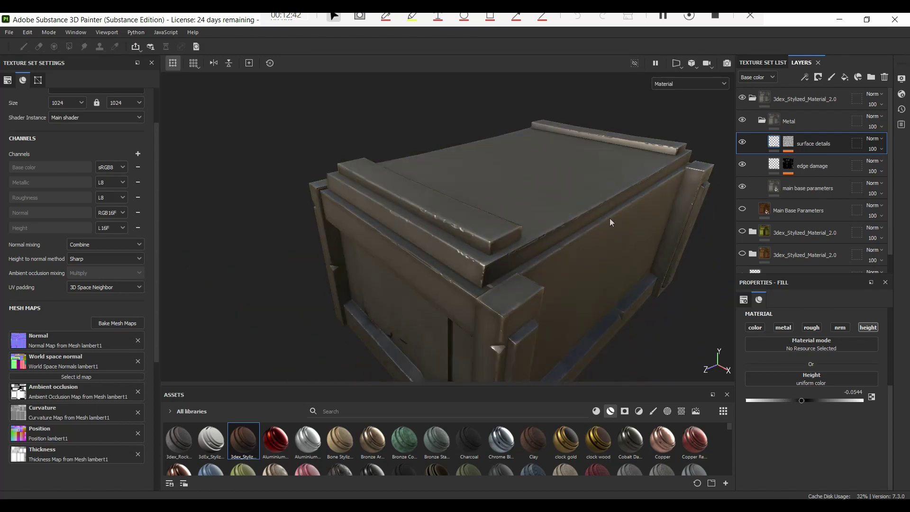
left_click(743, 165)
left_click_drag(522, 270, 492, 214, "alt")
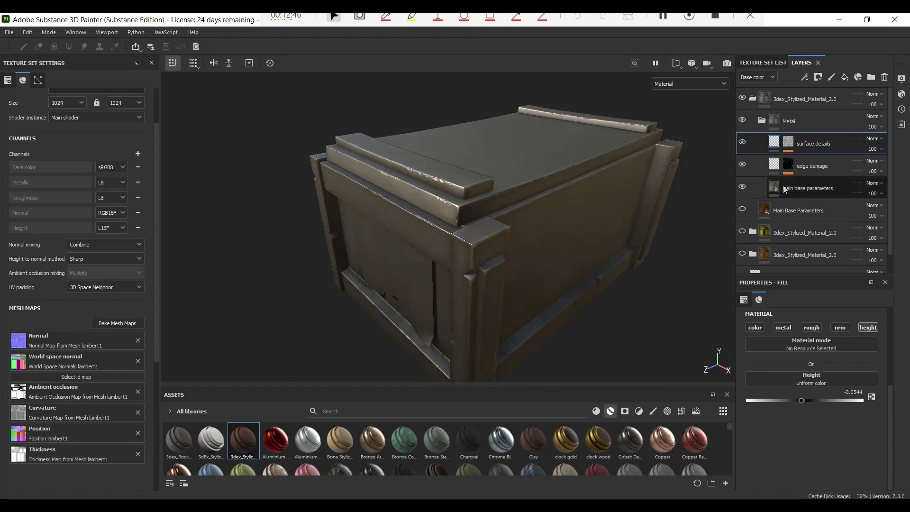
left_click(798, 189)
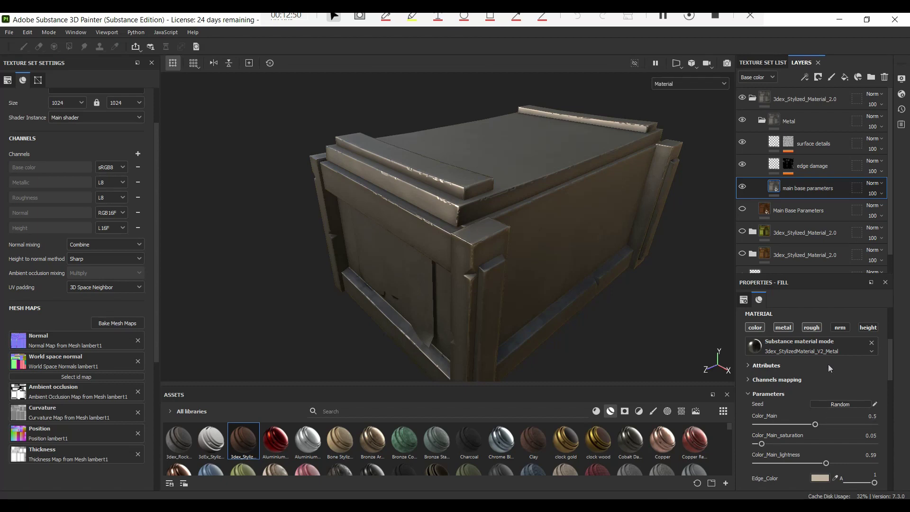
Step: Raise the metal's Roughness Edge from 0.13 to 1, dulling the crate's edge highlights
scroll(846, 381, "down", 2)
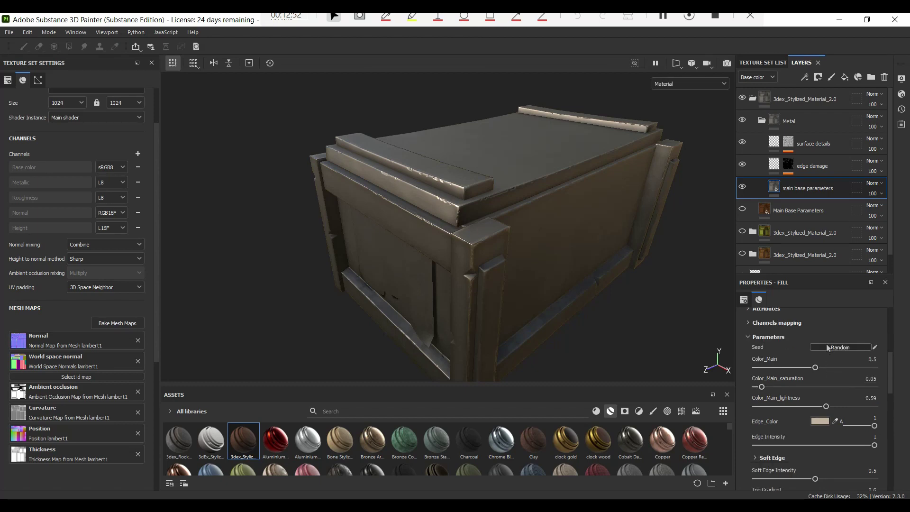
scroll(818, 357, "down", 6)
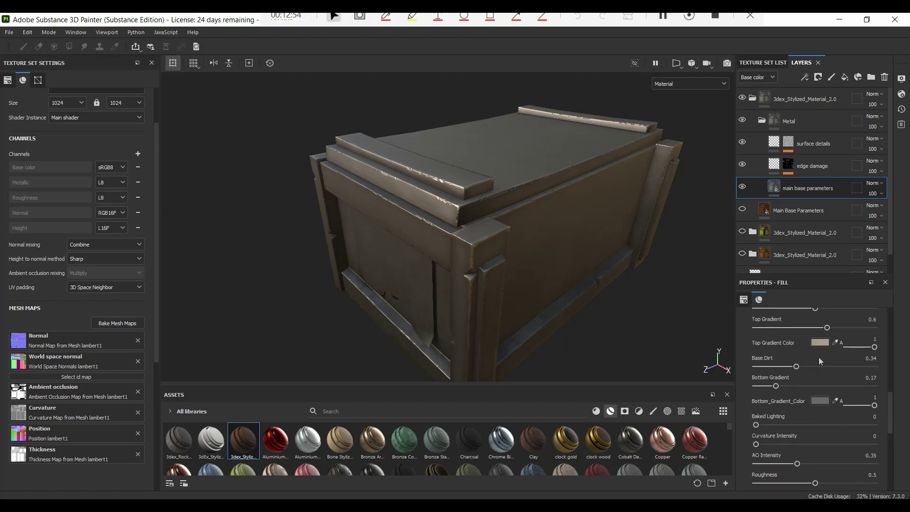
scroll(818, 357, "down", 5)
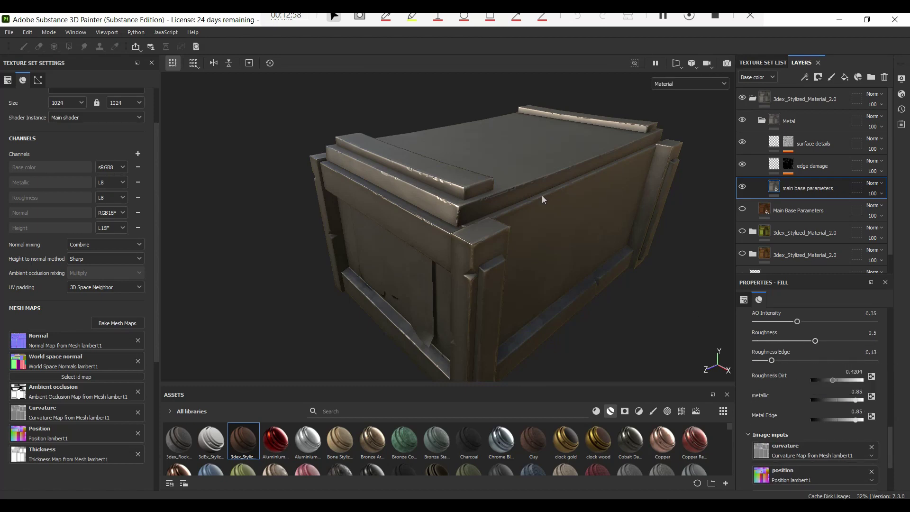
left_click_drag(542, 195, 516, 218, "alt")
right_click_drag(515, 218, 531, 227, "shift")
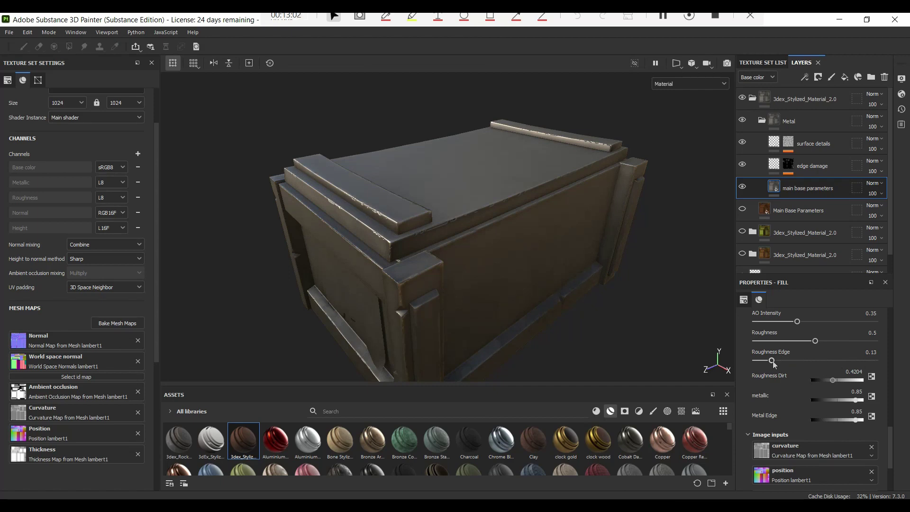
left_click_drag(771, 360, 890, 362)
scroll(488, 226, "down", 2)
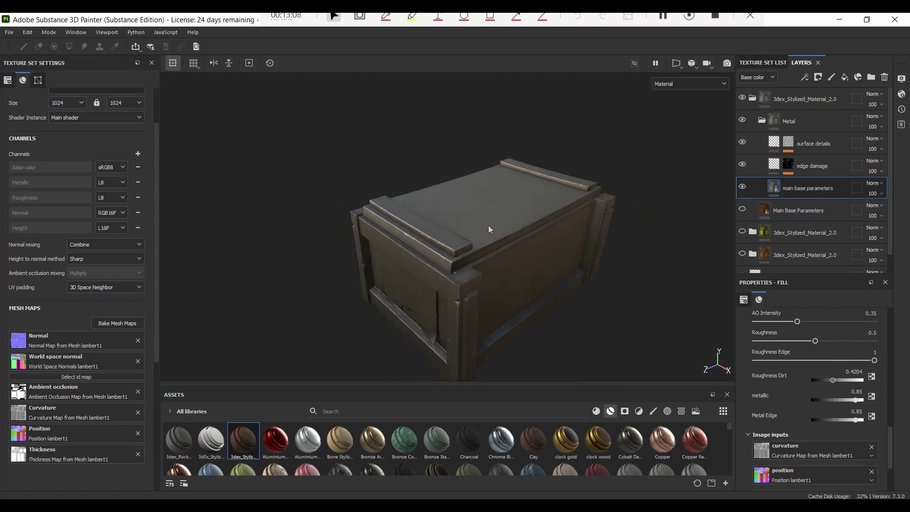
right_click_drag(526, 244, 496, 237, "shift")
left_click_drag(496, 236, 483, 235, "alt")
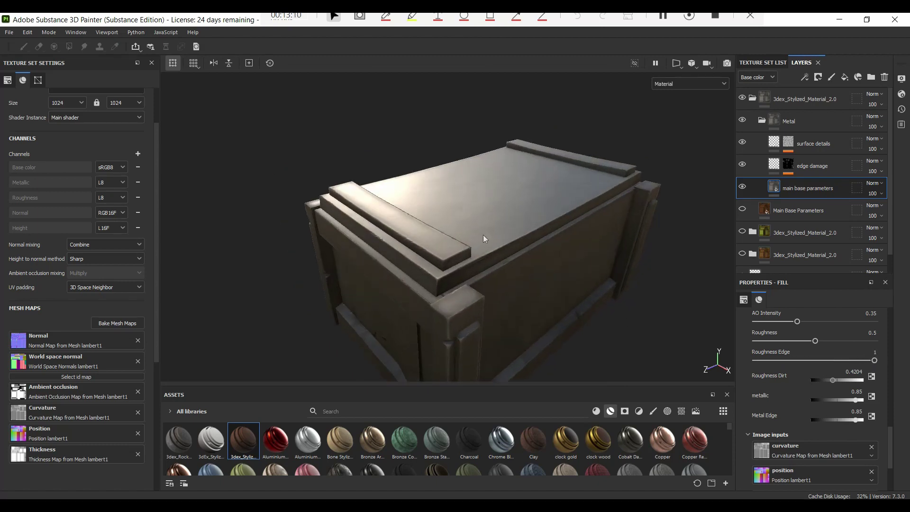
Step: In the Roughness channel view, retune Roughness Edge down to 0.82, then check in Material view
key("c")
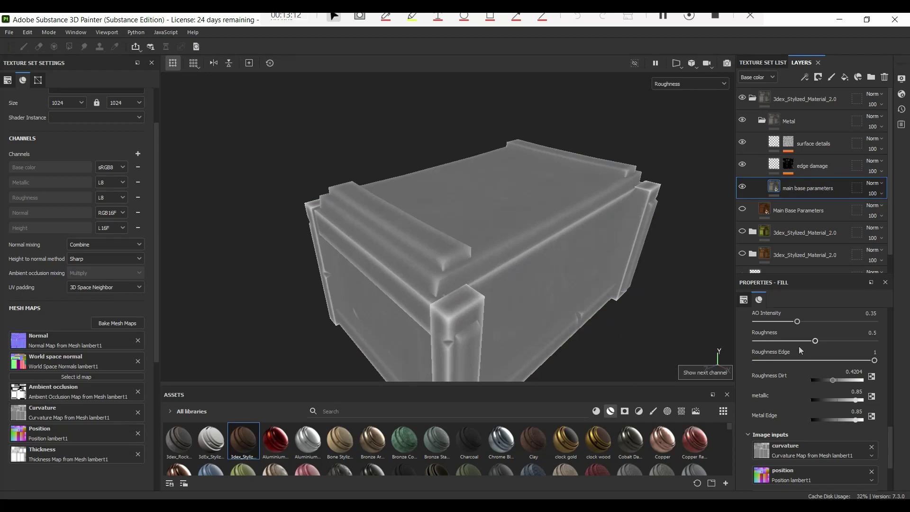
left_click_drag(781, 361, 735, 367)
left_click_drag(755, 365, 777, 361)
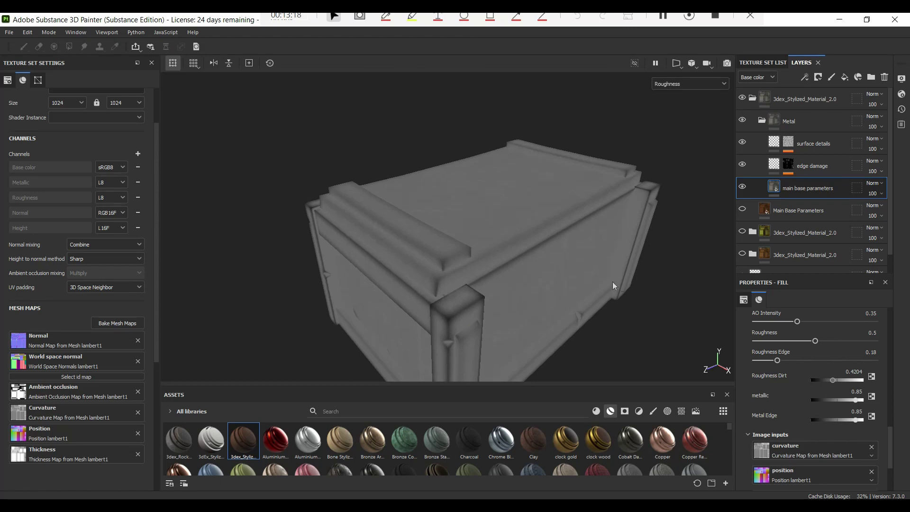
left_click_drag(794, 359, 853, 360)
key("m")
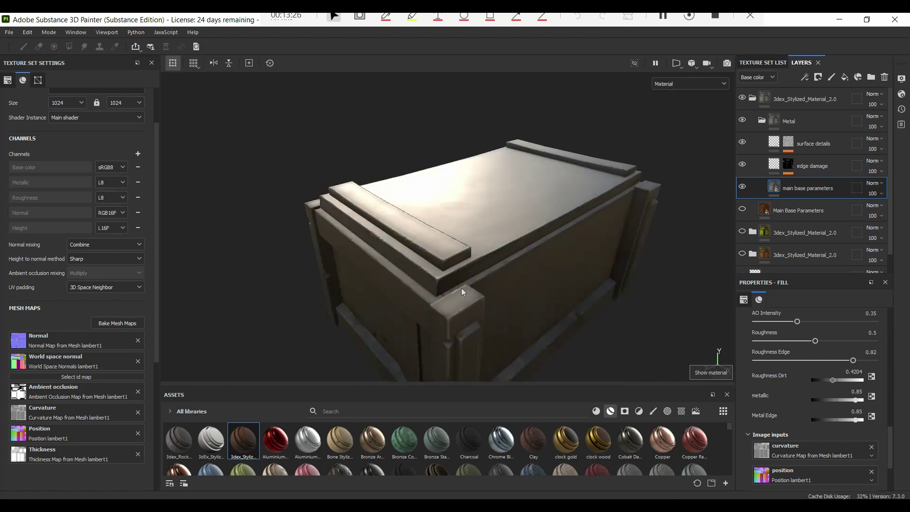
left_click_drag(458, 290, 481, 304, "alt")
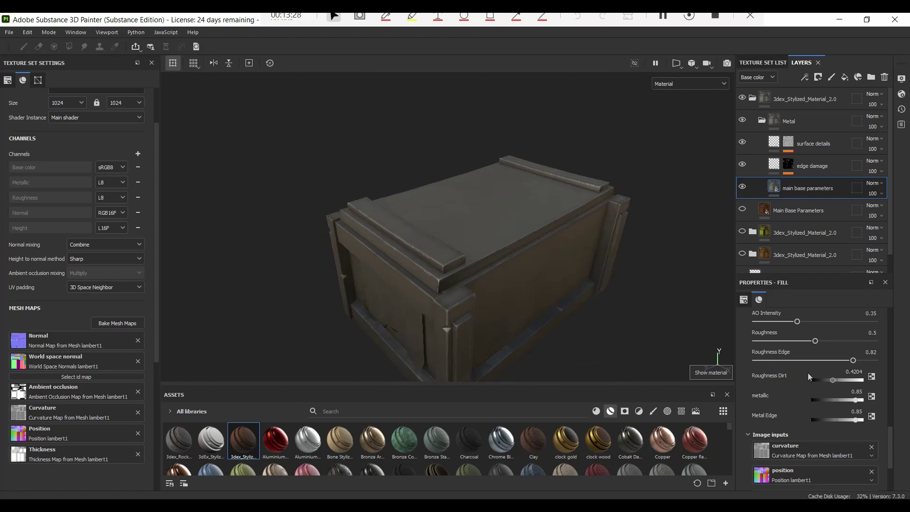
left_click_drag(505, 243, 500, 237, "alt")
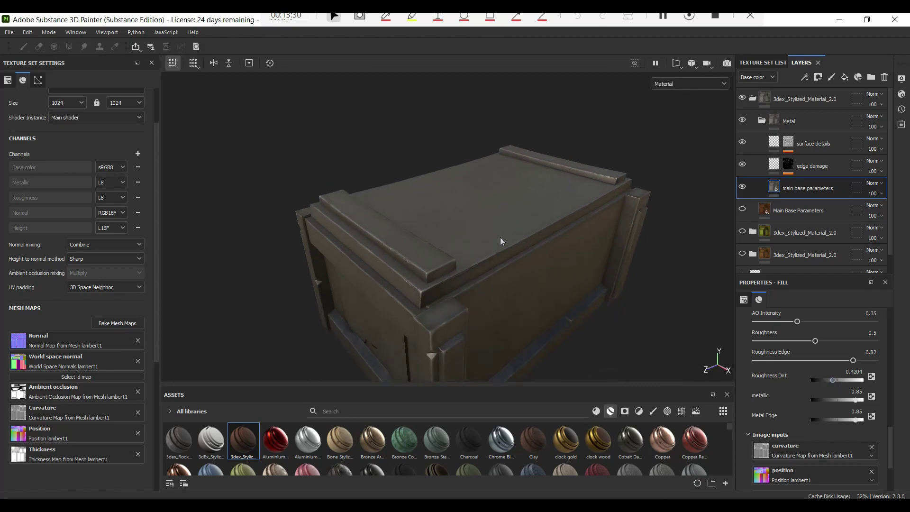
Step: Increase Roughness Dirt to 0.5586 in the Roughness channel, then return to Material view
key("c")
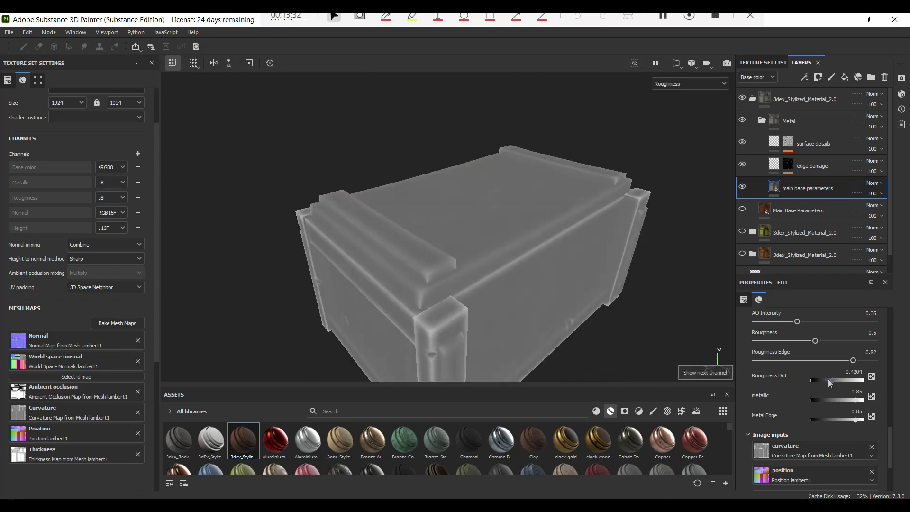
mouse_move(829, 381)
left_mouse_down()
mouse_move(815, 381)
mouse_move(840, 380)
left_mouse_up()
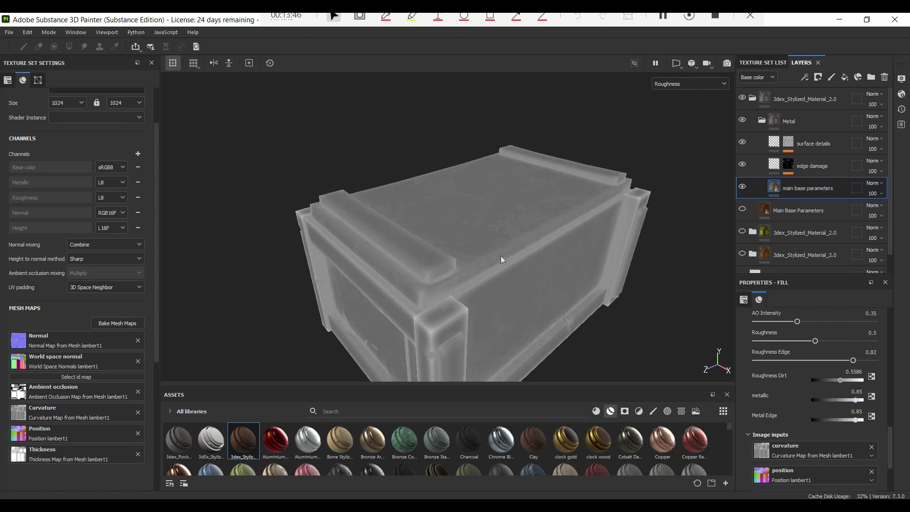
left_click_drag(506, 248, 506, 252, "alt")
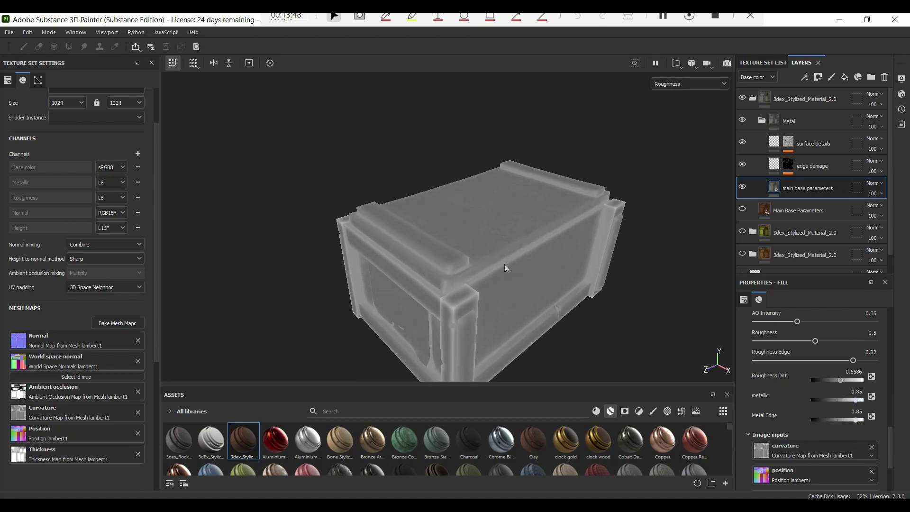
left_click_drag(516, 295, 499, 254, "alt")
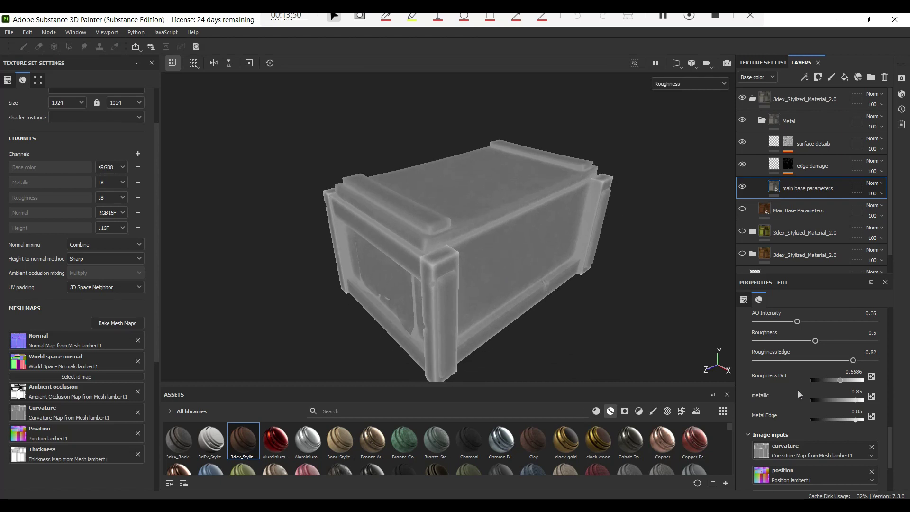
scroll(476, 237, "up", 1)
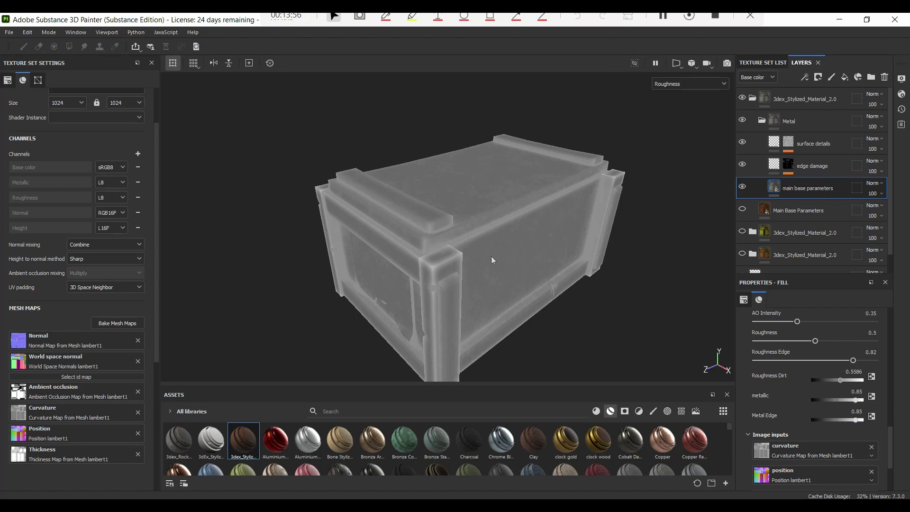
key("m")
right_click_drag(513, 243, 430, 218, "shift")
scroll(506, 198, "down", 3)
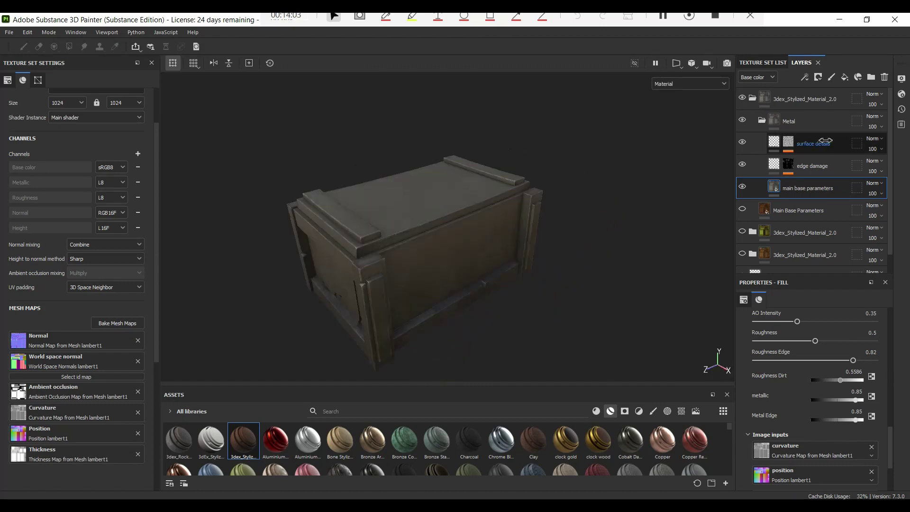
Step: Turn off the Metal and Main Base Parameters layers and enable the brown wooden material with CARGO TYPE lettering
left_click(762, 120)
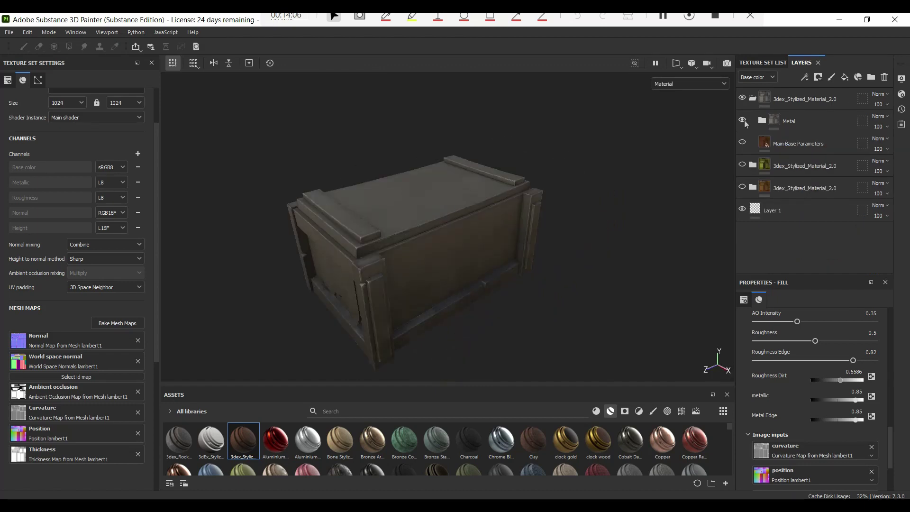
left_click(742, 120)
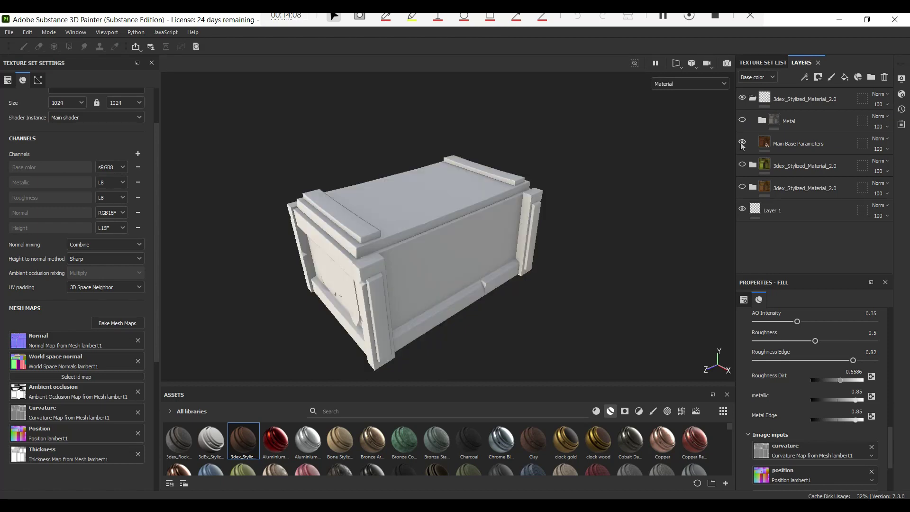
left_click(742, 143)
left_click(742, 143)
left_click(742, 143)
left_click(743, 142)
left_click(754, 99)
left_click(743, 143)
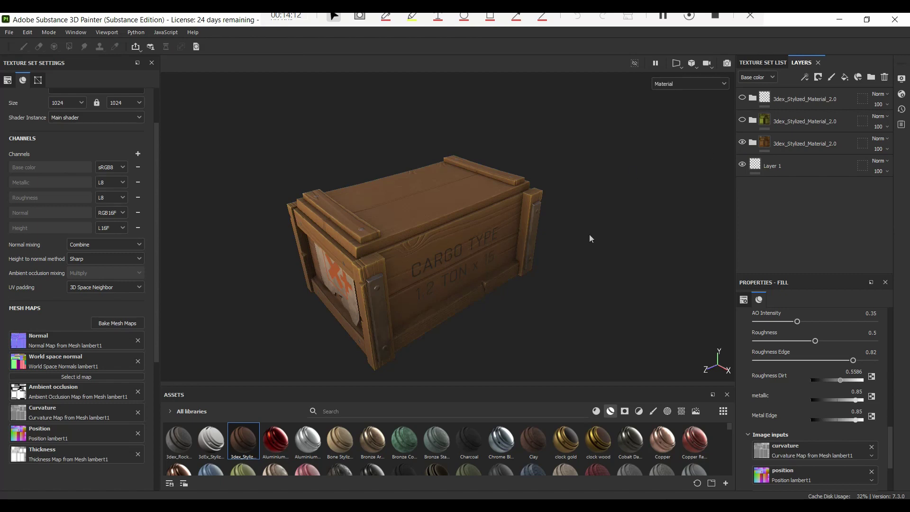